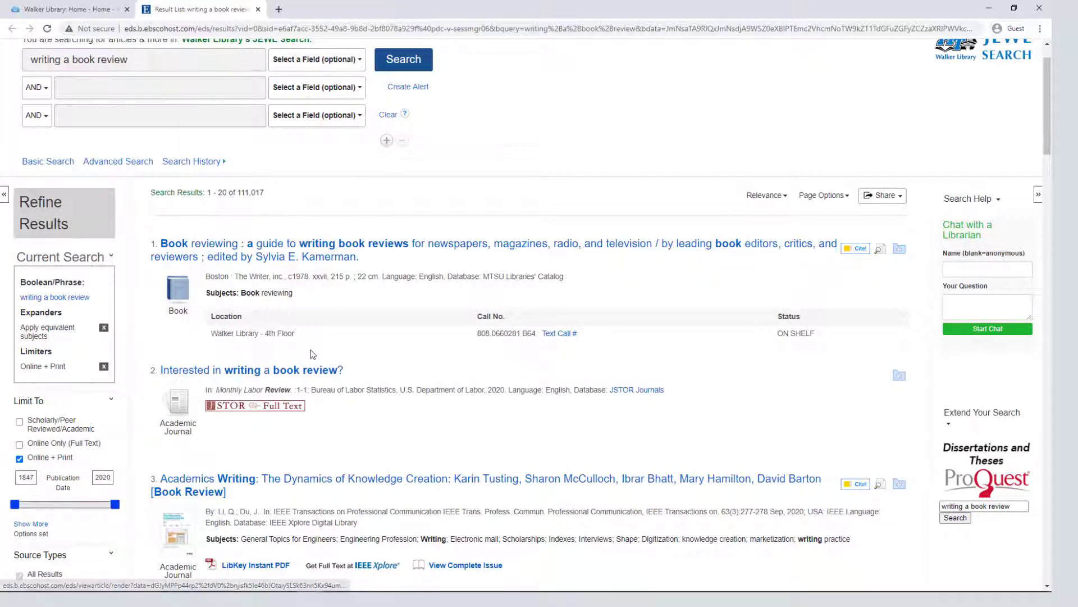
# Step: Look through the "writing a book review" results, view the full-text PDF of the 2019 "Interested in writing a book review?" article, and return to the results
pyautogui.scroll(-3, 354, 341)
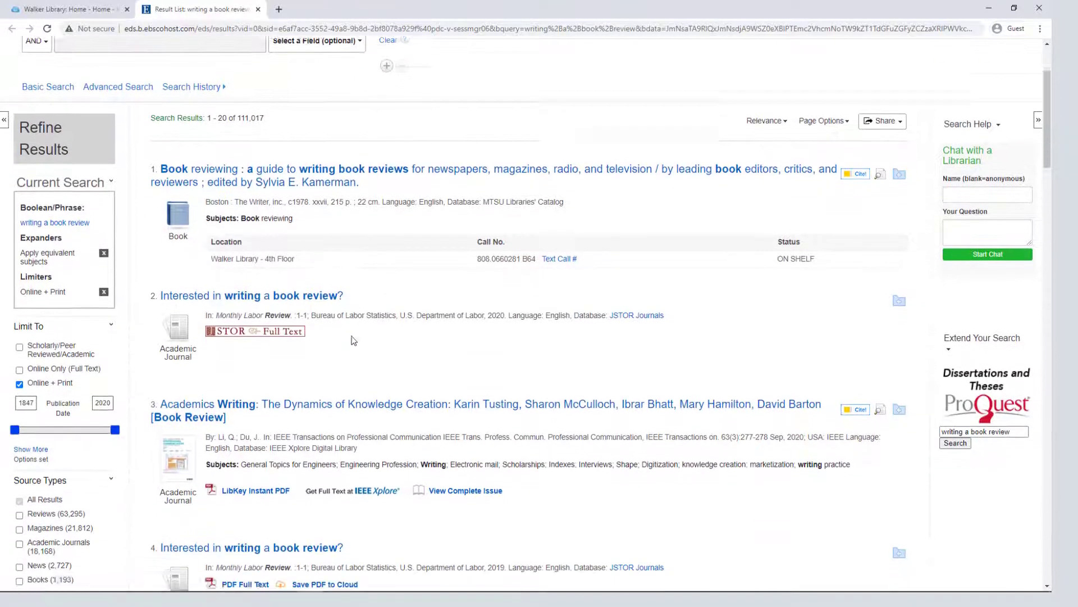
pyautogui.scroll(-3, 226, 373)
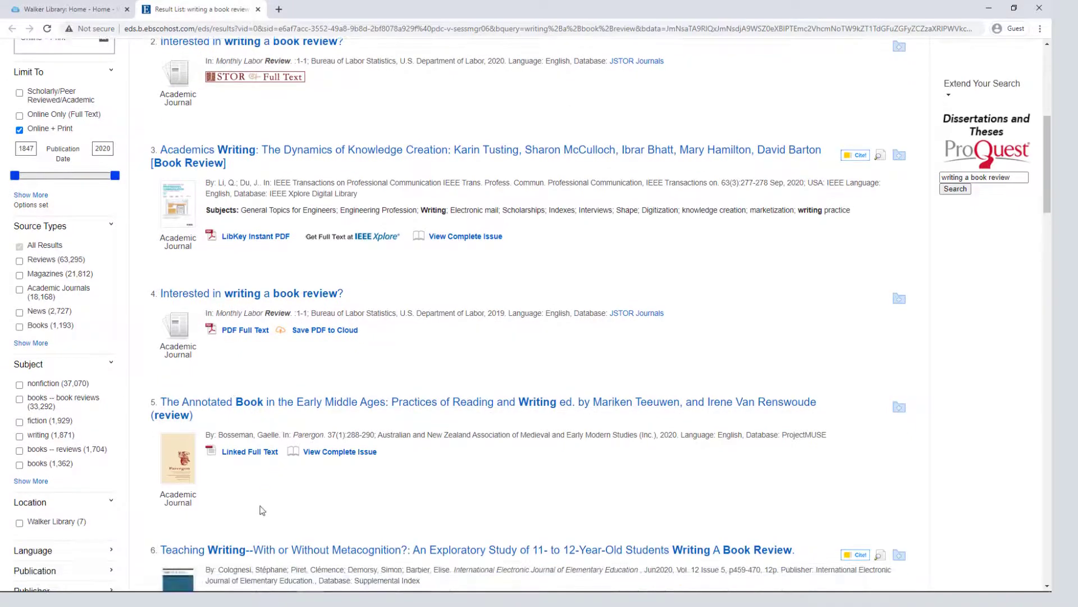
pyautogui.scroll(4, 274, 490)
pyautogui.scroll(1, 276, 491)
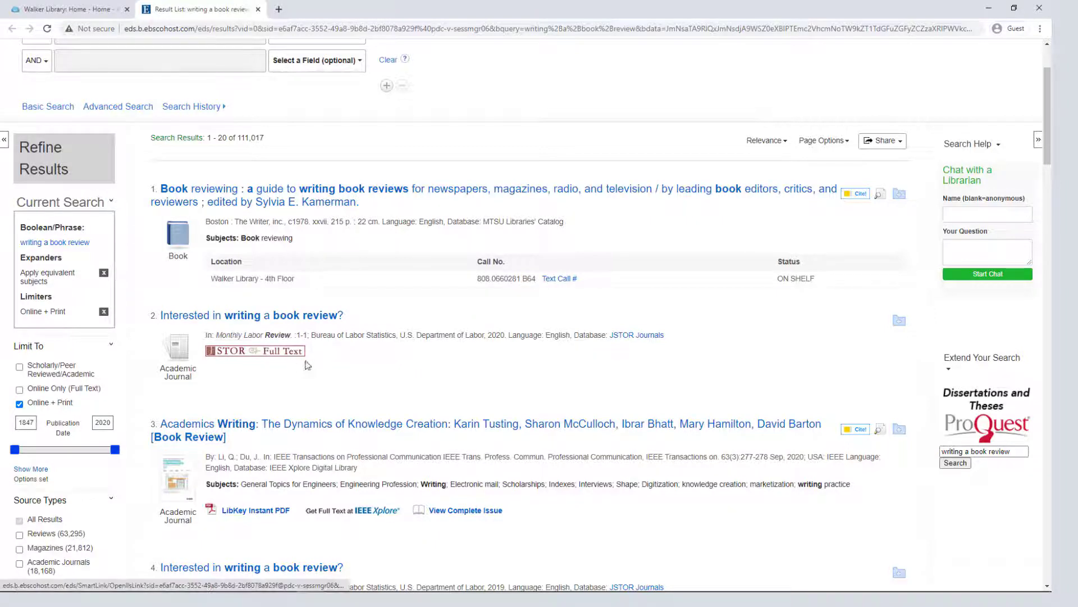
pyautogui.scroll(-1, 361, 418)
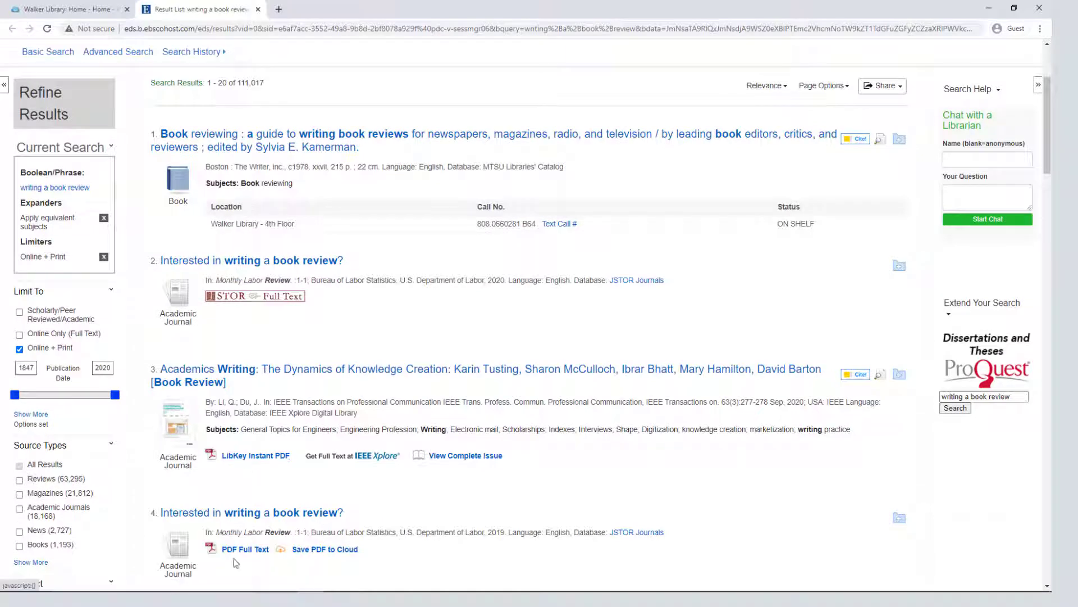
pyautogui.click(245, 549)
pyautogui.click(10, 31)
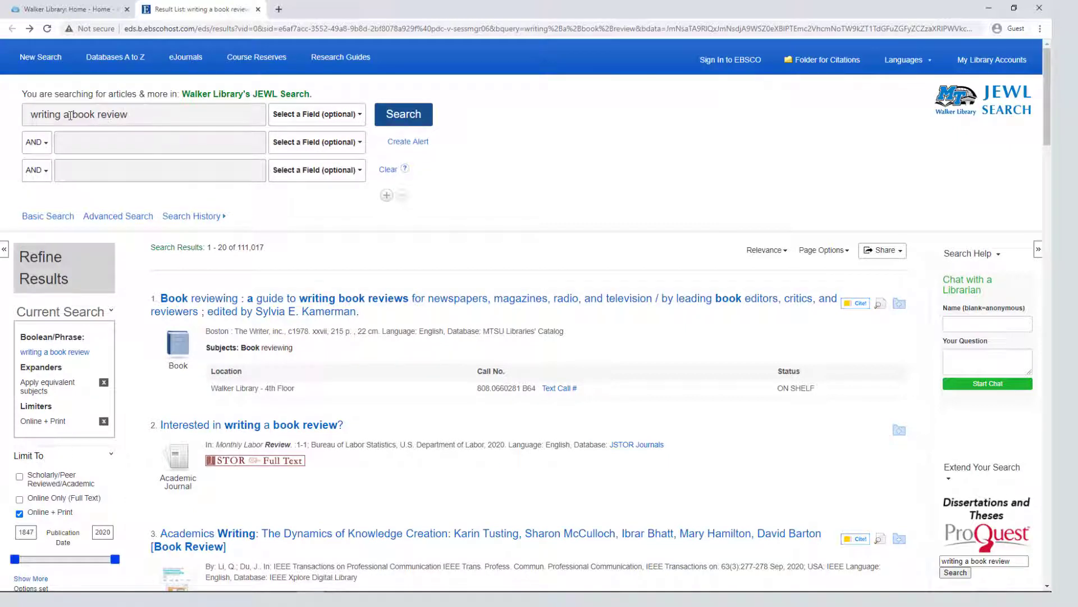
# Step: Change the search phrase to "writing a lesson plan", run the search and look over the results
pyautogui.moveTo(75, 116); pyautogui.dragTo(150, 126)
pyautogui.write('lesson plan')
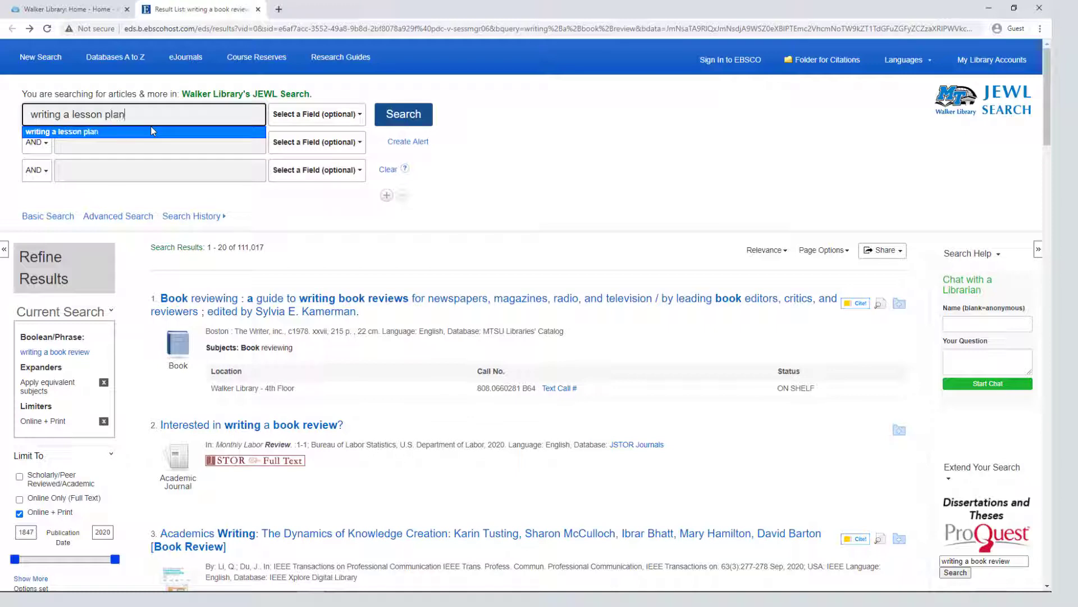
pyautogui.click(152, 131)
pyautogui.scroll(-2, 526, 315)
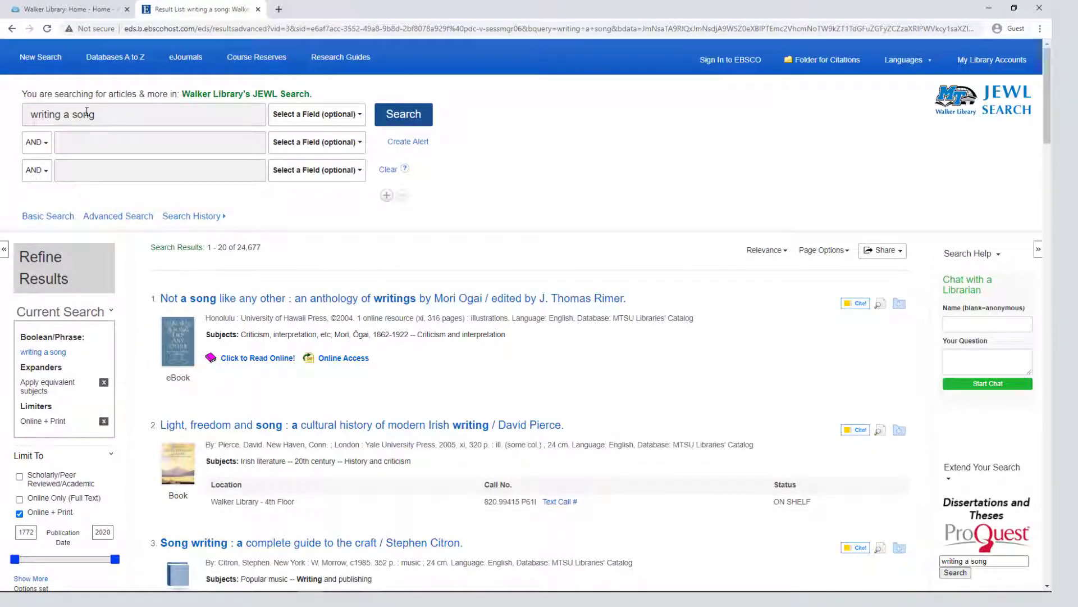
# Step: Replace the last word of the search phrase to search for "writing a literature review"
pyautogui.doubleClick(85, 114)
pyautogui.write('literatu')
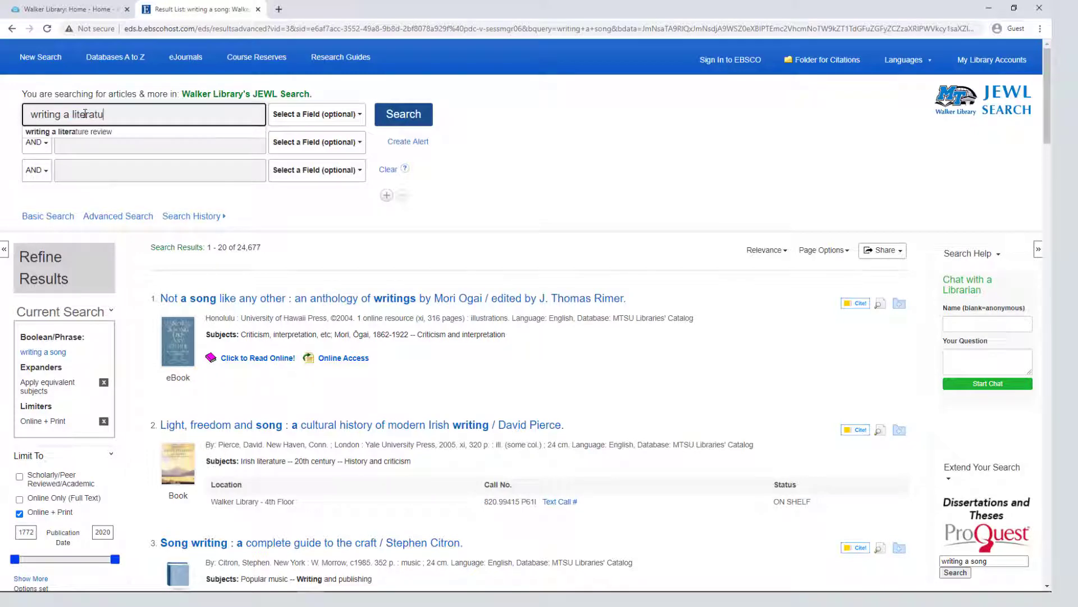
pyautogui.write('re review')
pyautogui.press('Return')
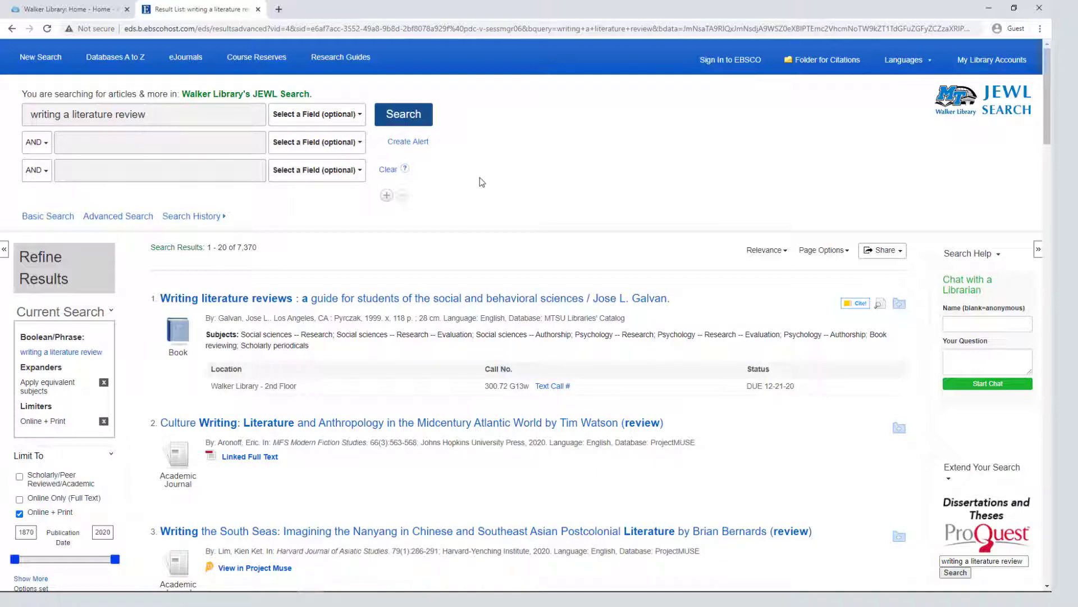
# Step: Examine the full list of source types available for the literature review results, and close it without choosing any
pyautogui.scroll(-2, 1049, 117)
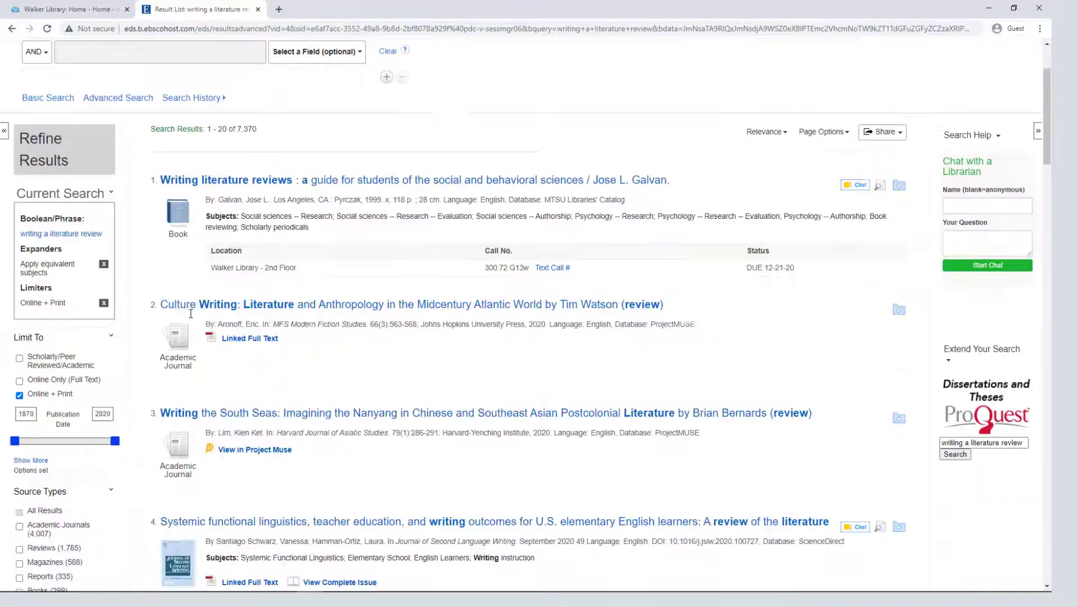
pyautogui.scroll(-4, 191, 314)
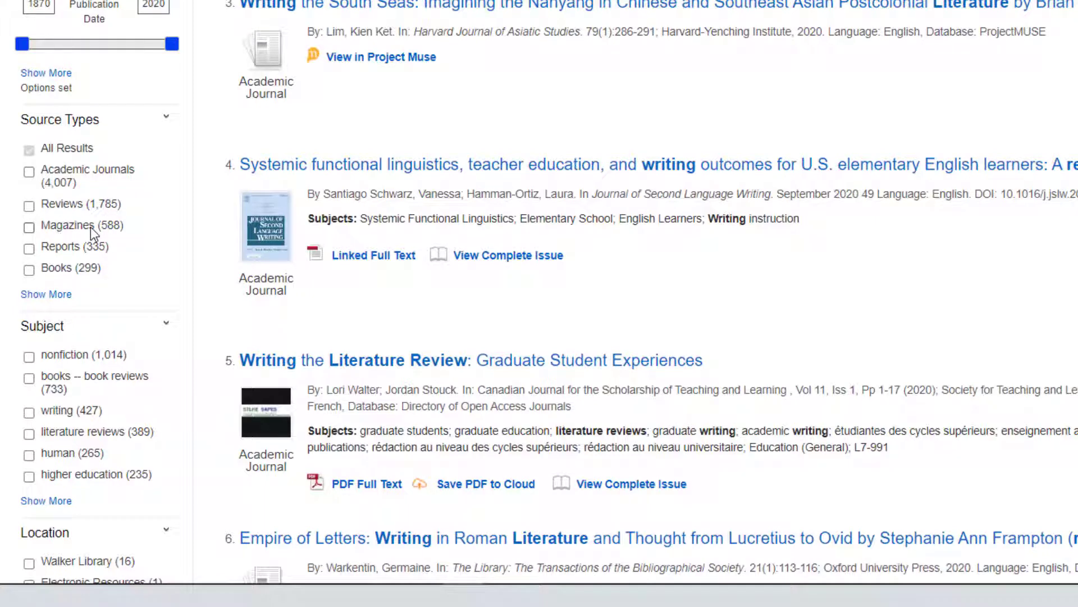
pyautogui.click(66, 294)
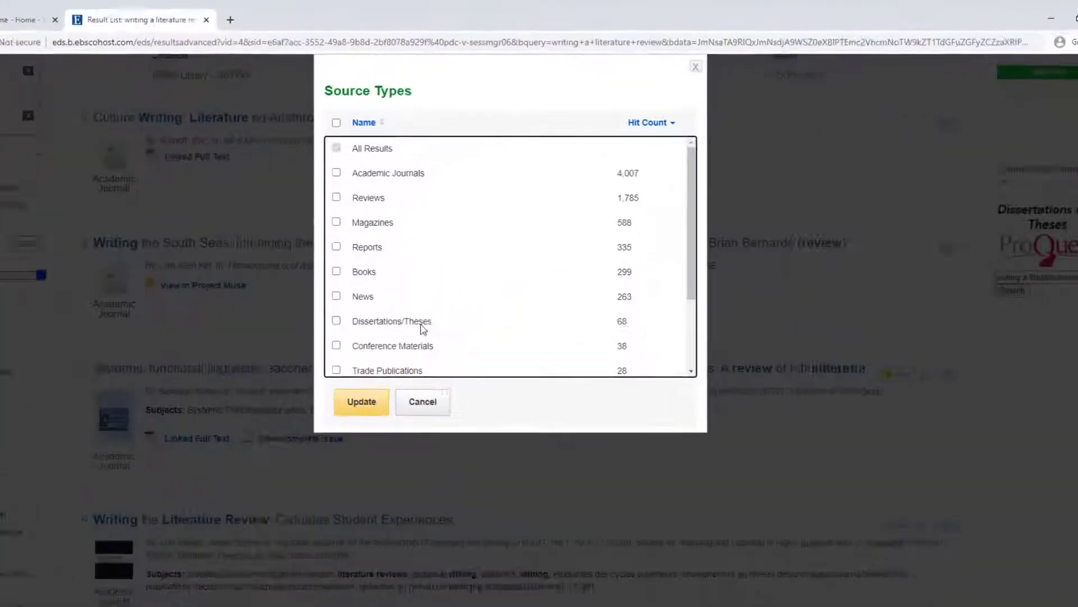
pyautogui.scroll(-1, 430, 207)
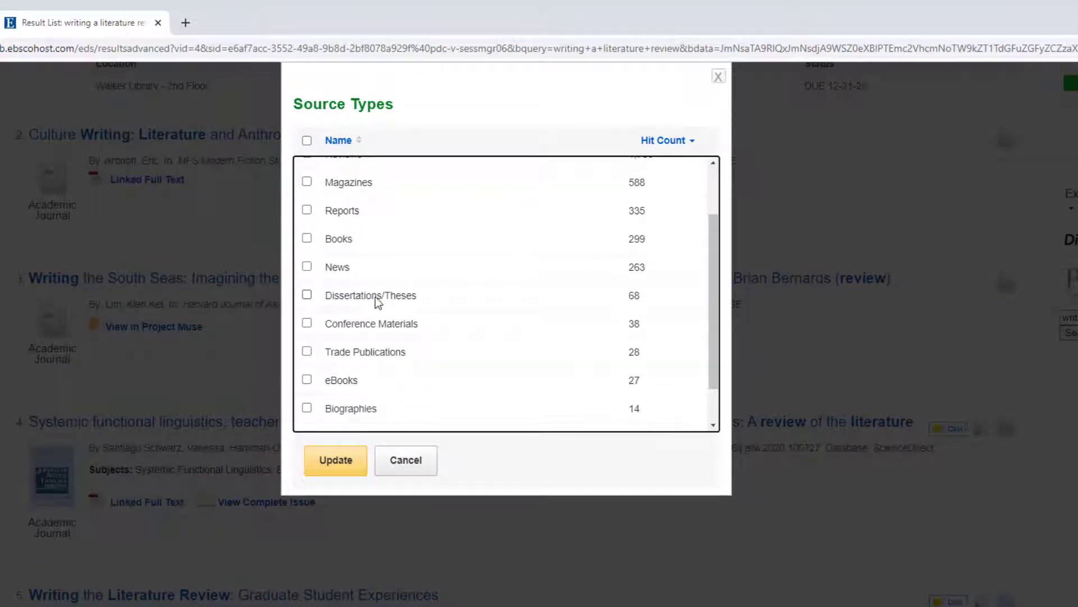
pyautogui.scroll(-1, 366, 382)
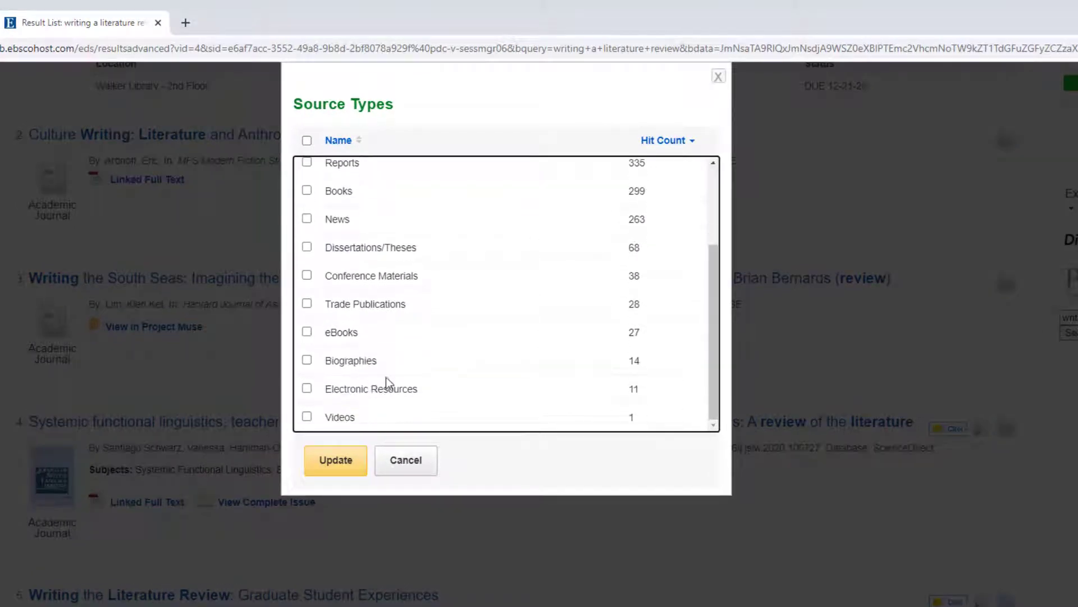
pyautogui.scroll(3, 671, 369)
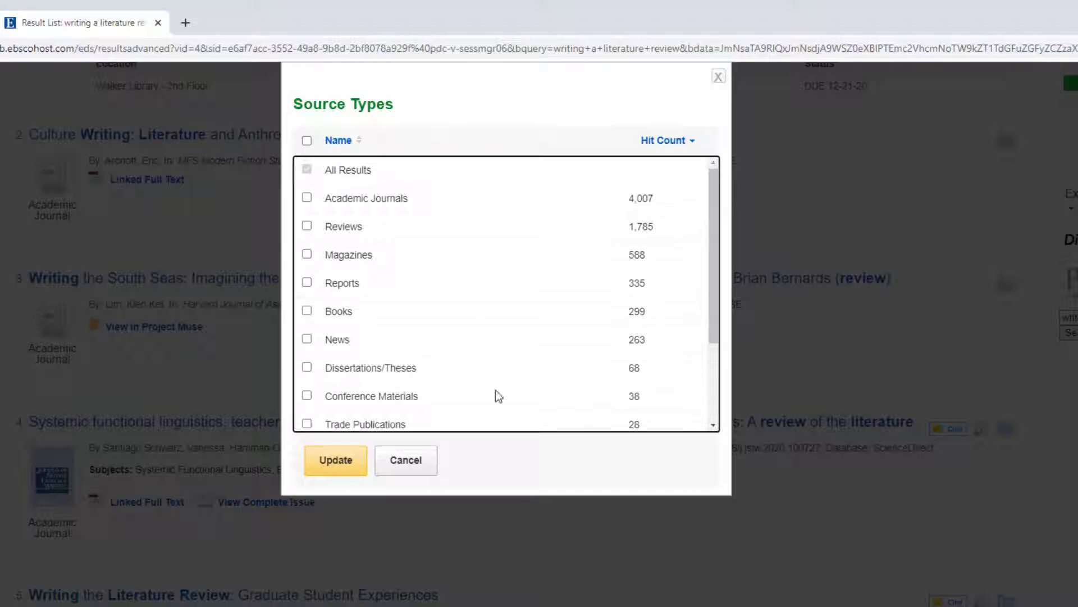
pyautogui.click(413, 465)
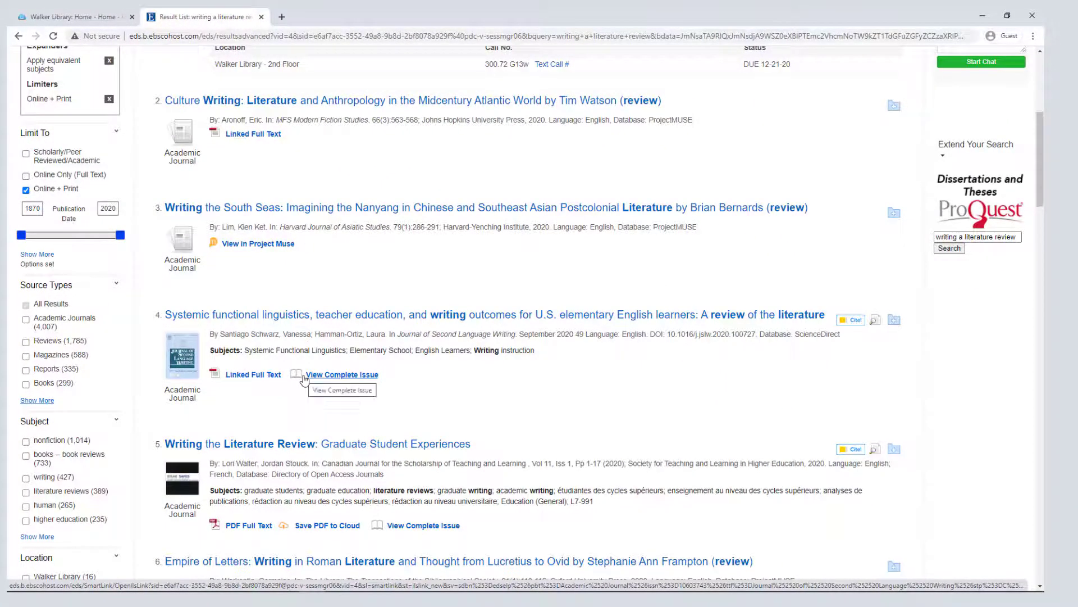
# Step: Replace the search phrase with "global warming" and run the search
pyautogui.scroll(2, 339, 349)
pyautogui.scroll(4, 339, 349)
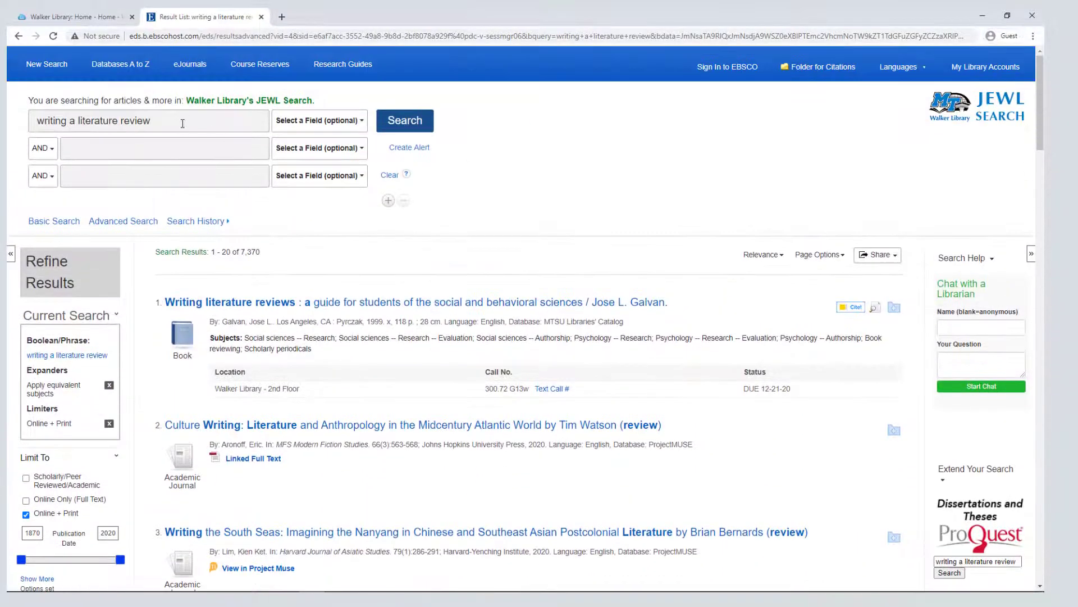
pyautogui.moveTo(179, 119); pyautogui.dragTo(34, 121)
pyautogui.write('g')
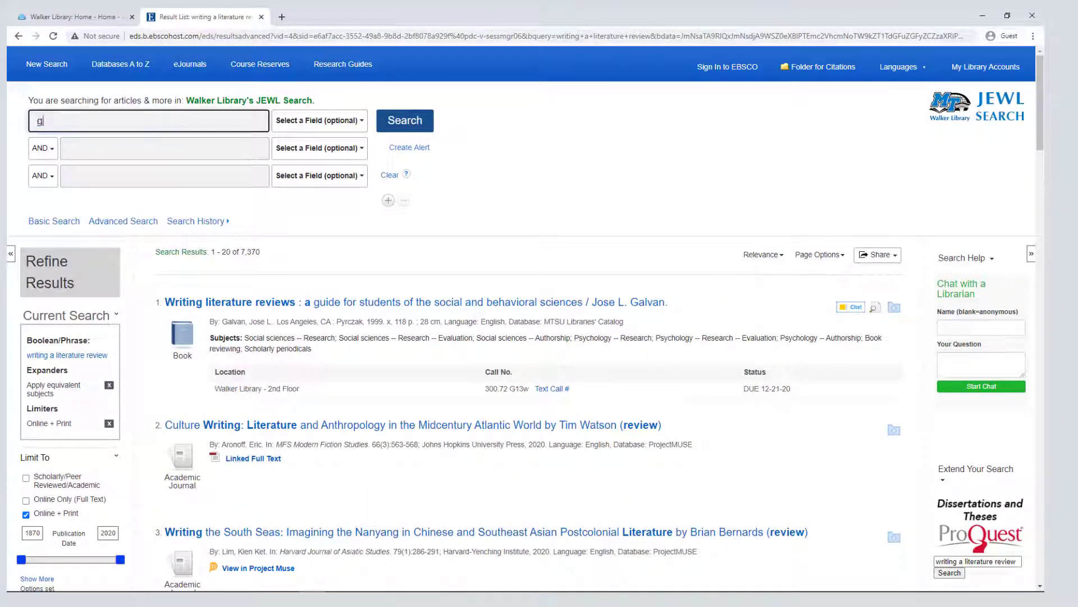
pyautogui.write('lobal warming')
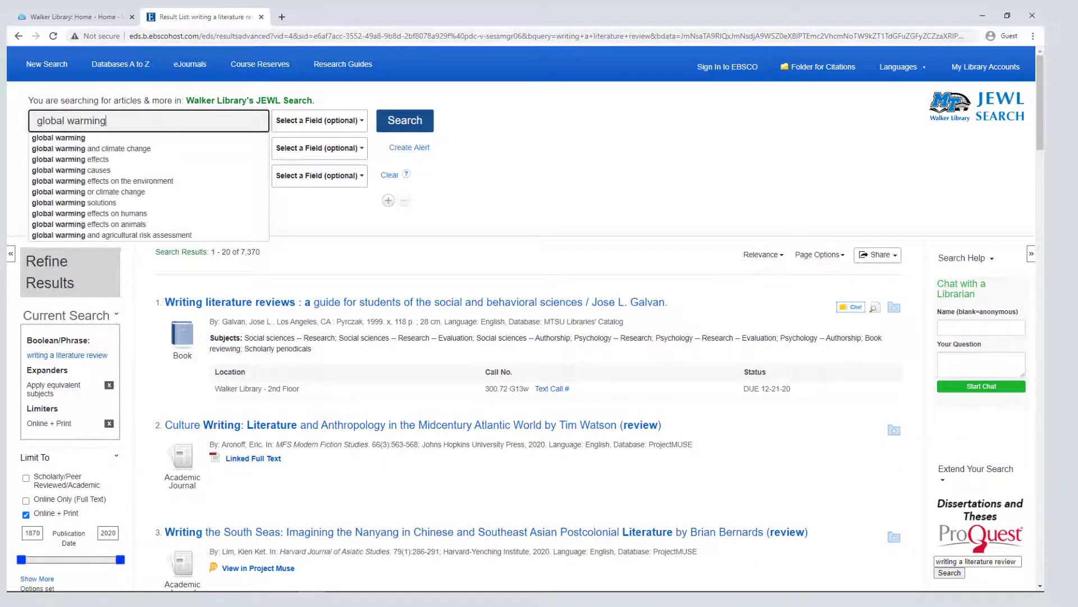
pyautogui.press('Return')
# Step: Limit the global warming results to the Academic Journals source type and skim the filtered list
pyautogui.scroll(-6, 149, 339)
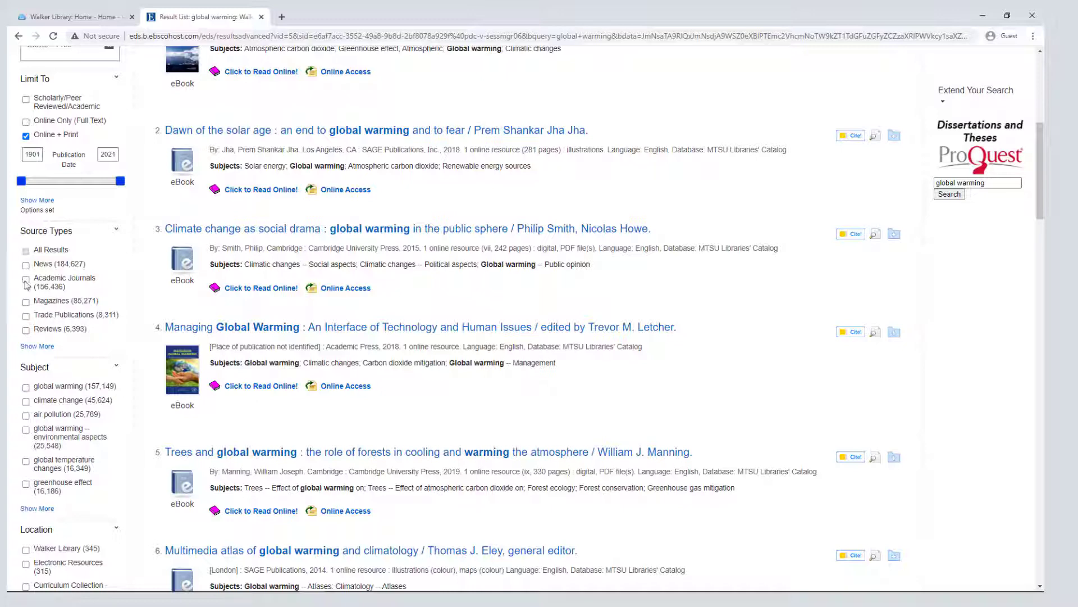
pyautogui.click(26, 279)
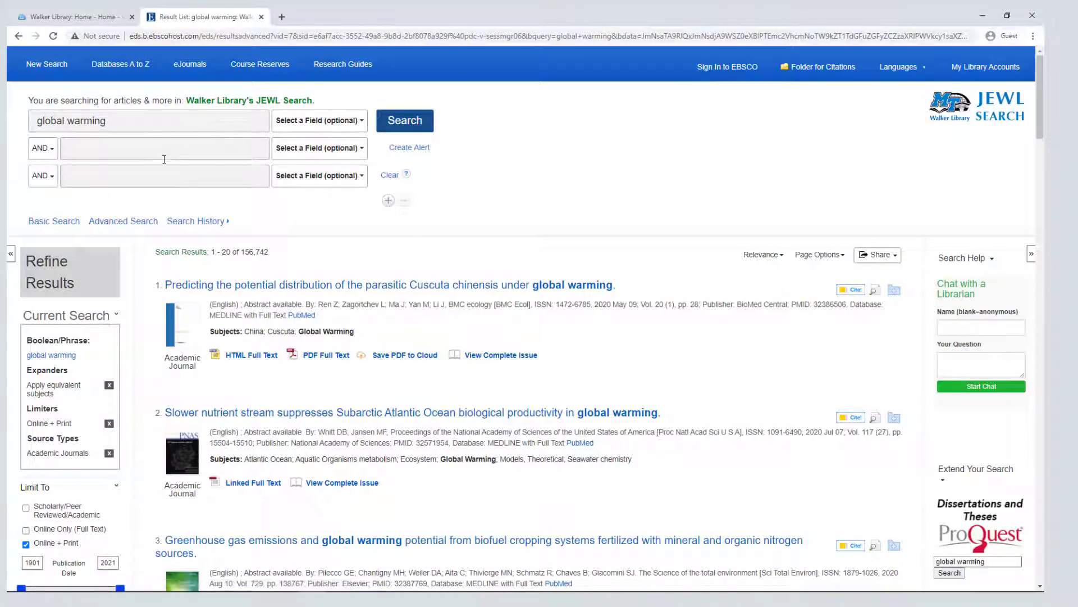
pyautogui.scroll(-4, 164, 159)
pyautogui.scroll(4, 151, 168)
# Step: Add "cause and effect" as a second search term joined with AND to "global warming", and run the search
pyautogui.click(92, 150)
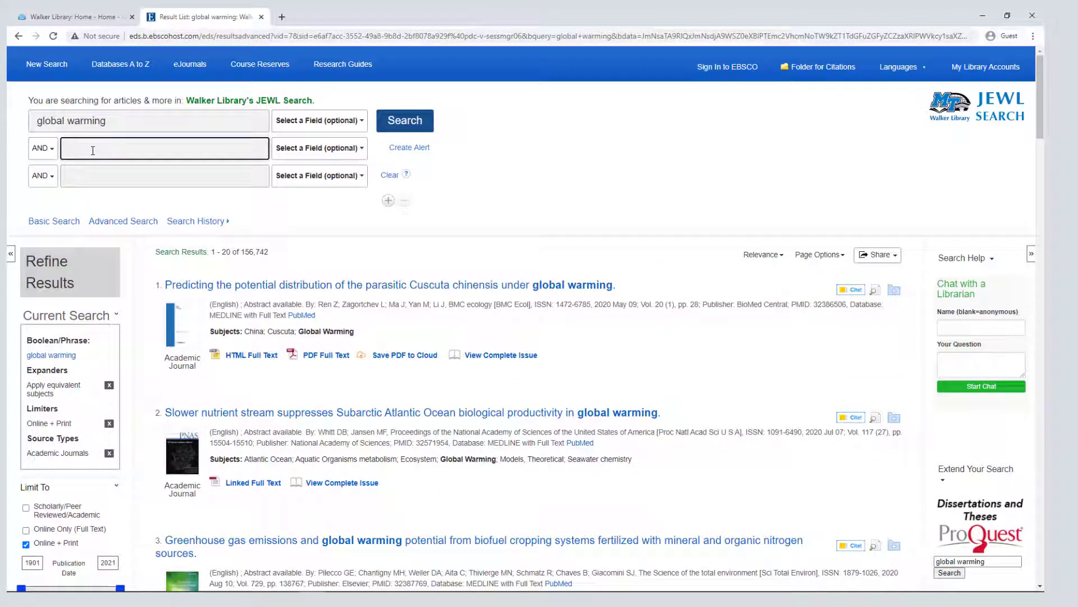
pyautogui.write('cause and e')
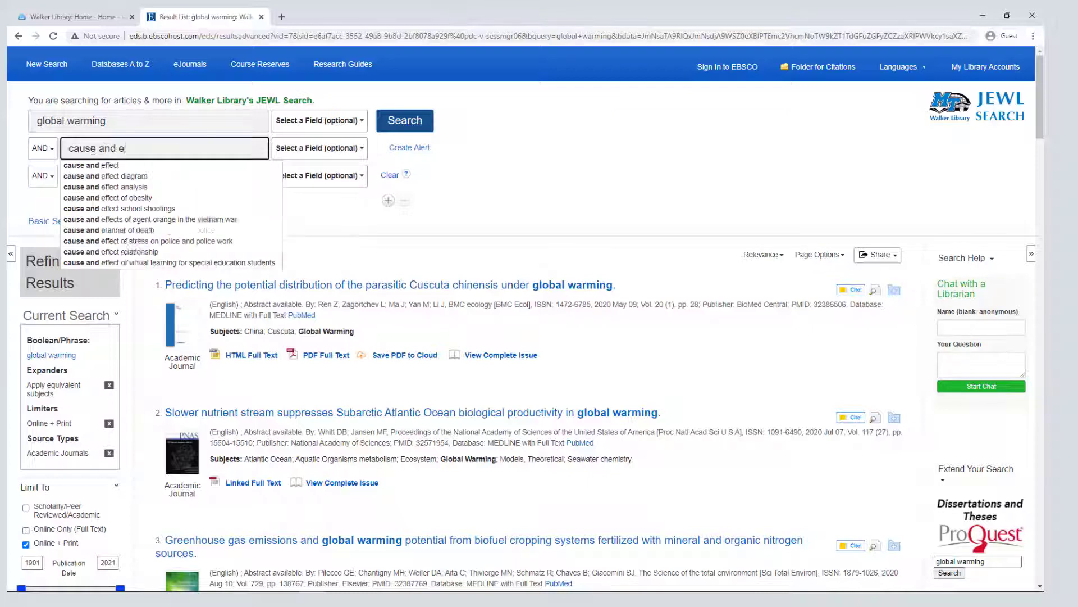
pyautogui.write('ffect')
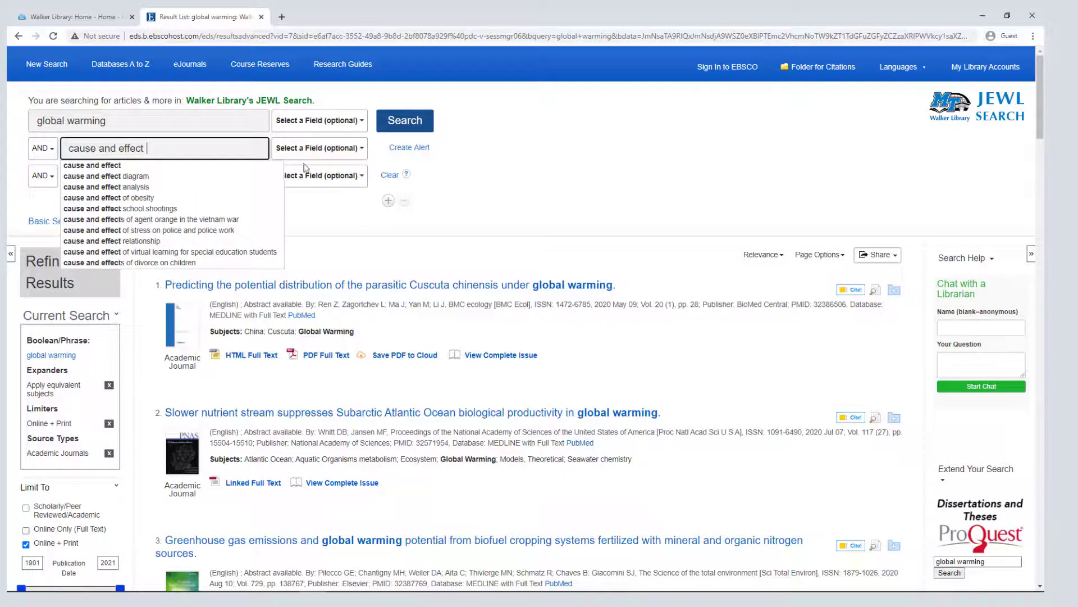
pyautogui.click(413, 128)
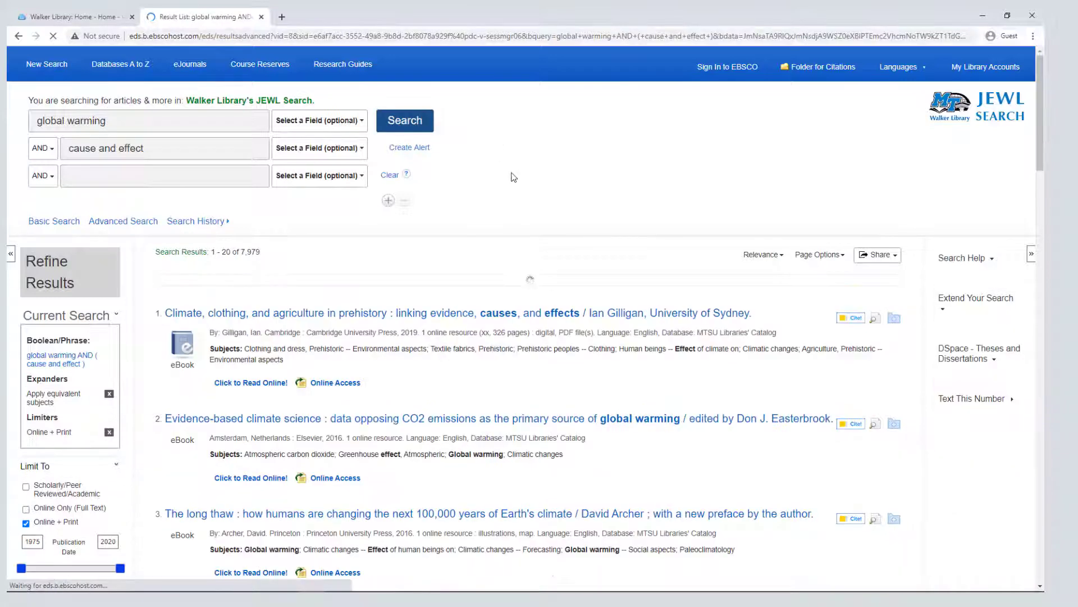
# Step: Limit the global warming cause and effect results to the Magazines source type and skim the filtered list
pyautogui.scroll(-1, 23, 347)
pyautogui.scroll(-4, 23, 347)
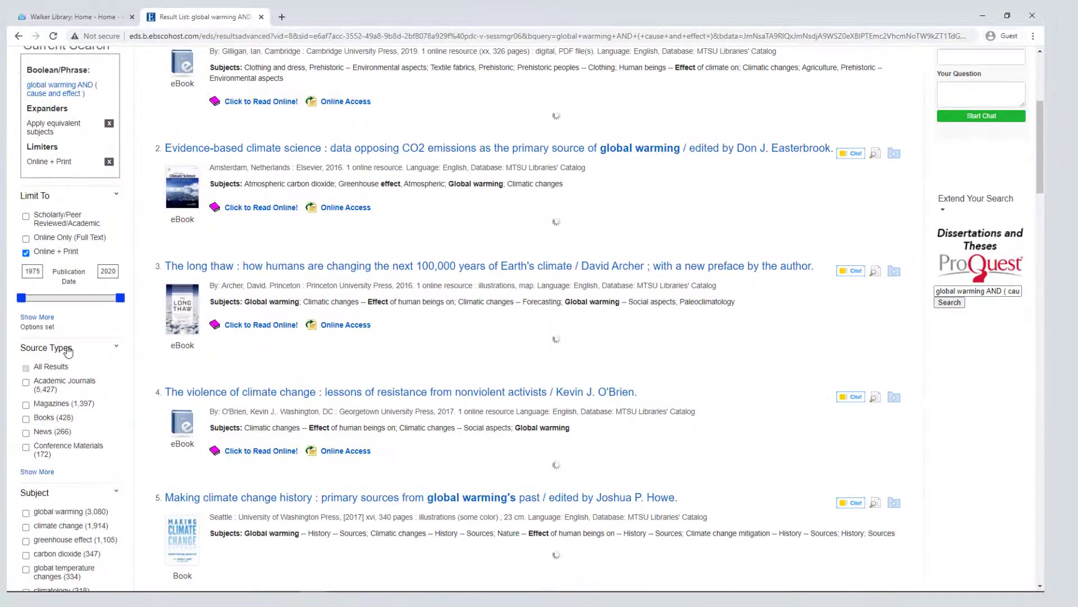
pyautogui.click(26, 405)
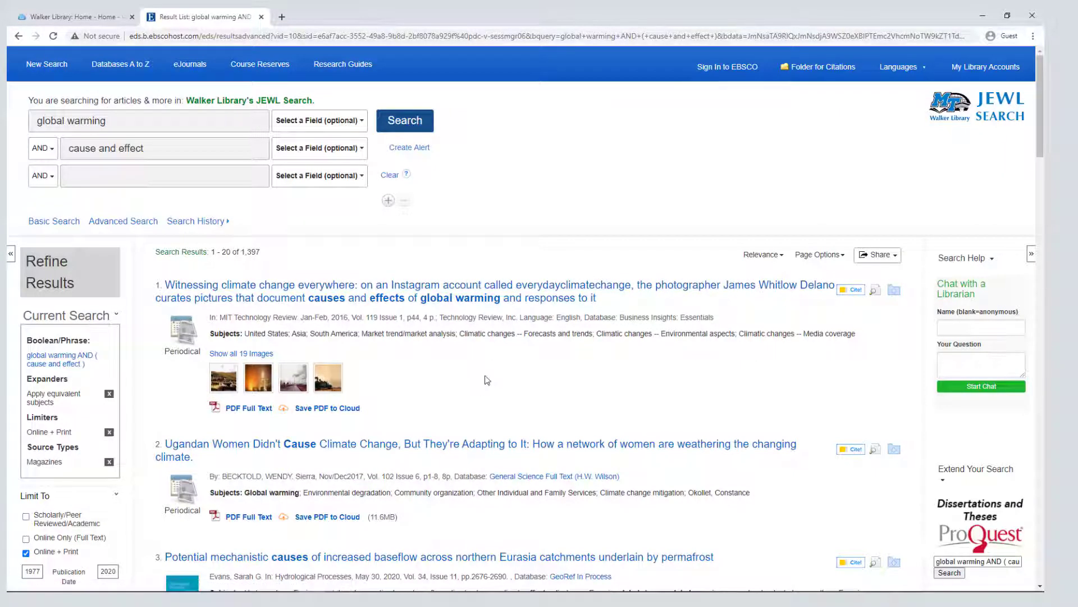
pyautogui.scroll(-1, 487, 381)
pyautogui.scroll(1, 480, 365)
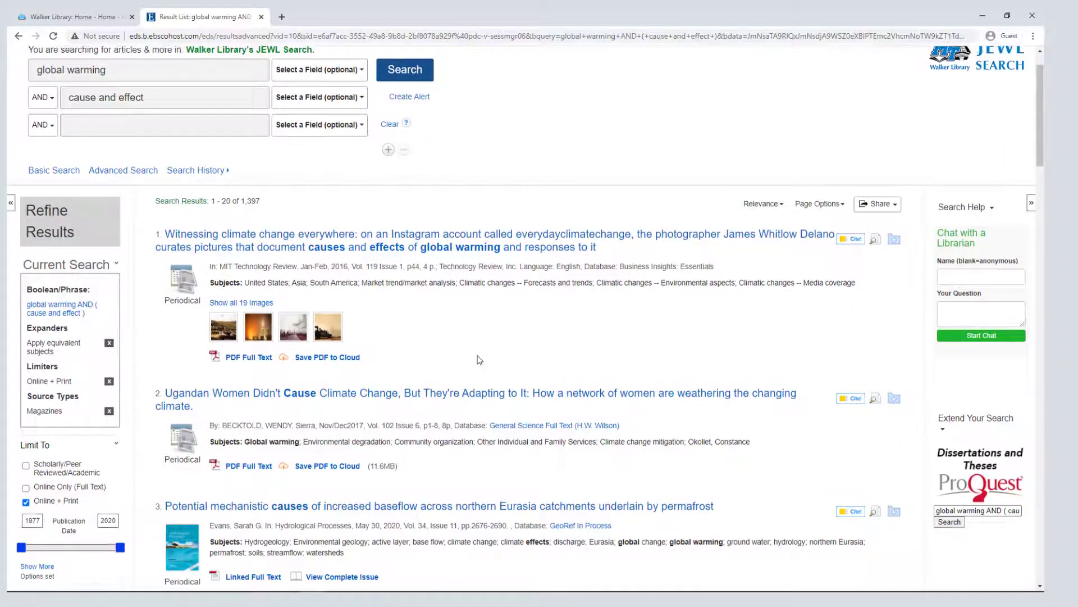
# Step: Search for "black panther" combined with AND "movie", and limit the results to the Reviews source type
pyautogui.click(145, 126)
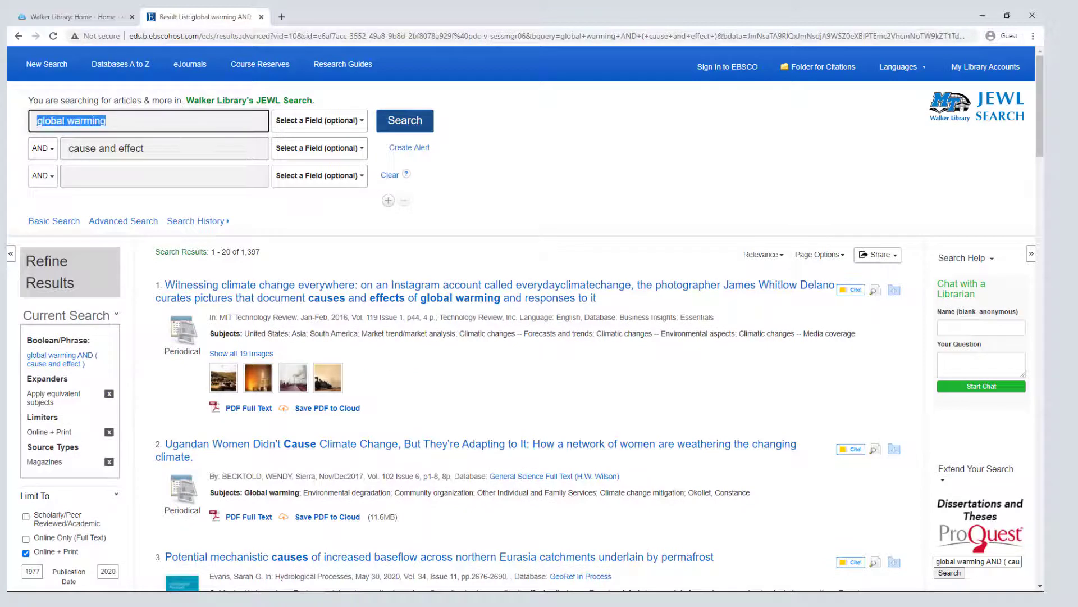
pyautogui.write('black')
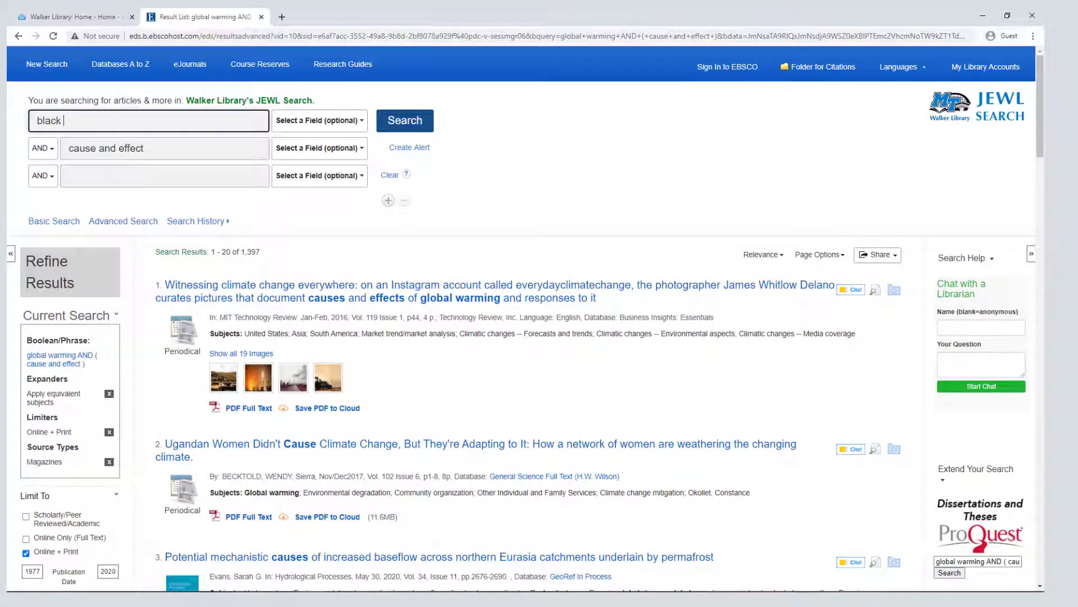
pyautogui.write(' panther')
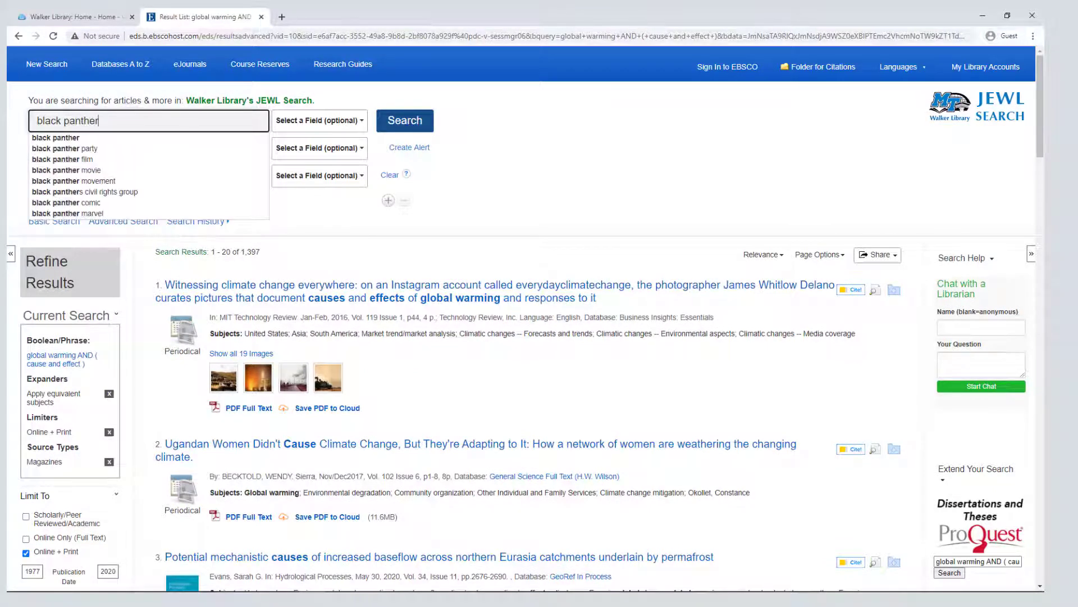
pyautogui.press('Tab')
pyautogui.write('movie')
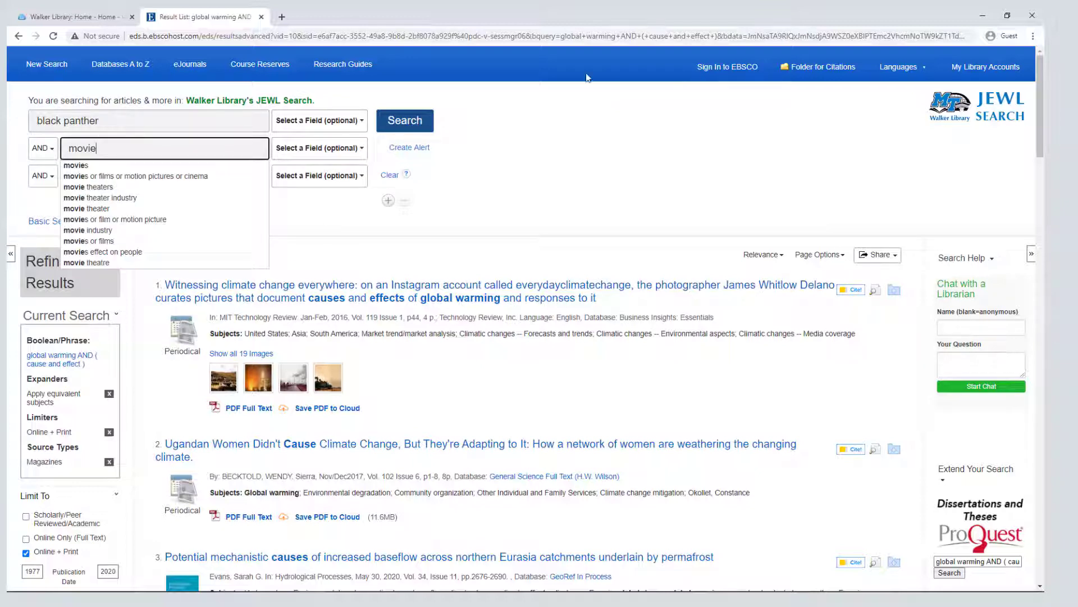
pyautogui.click(616, 156)
pyautogui.click(406, 128)
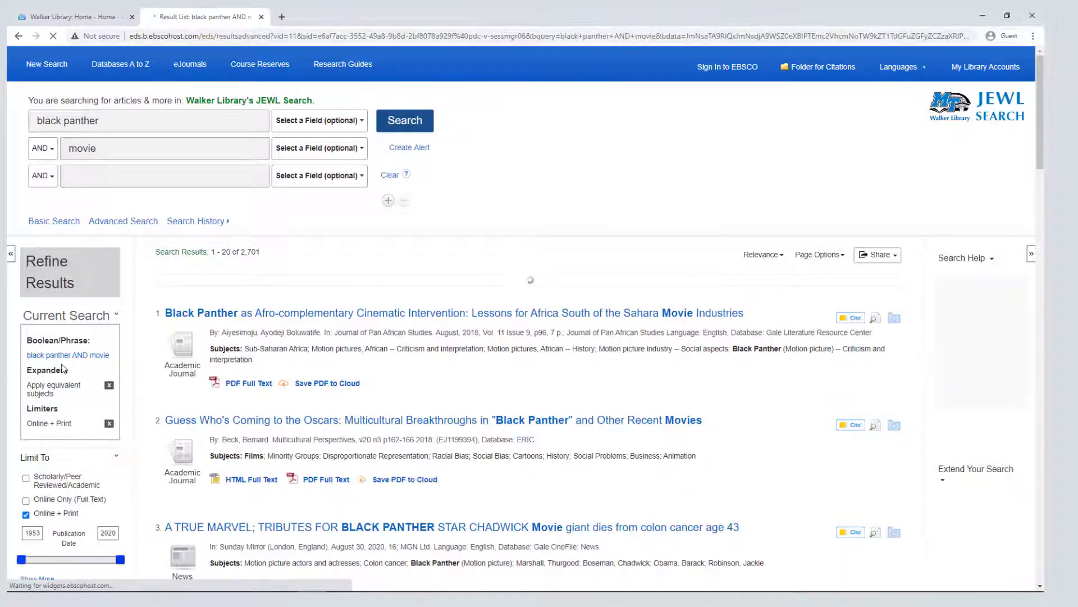
pyautogui.scroll(-5, 64, 368)
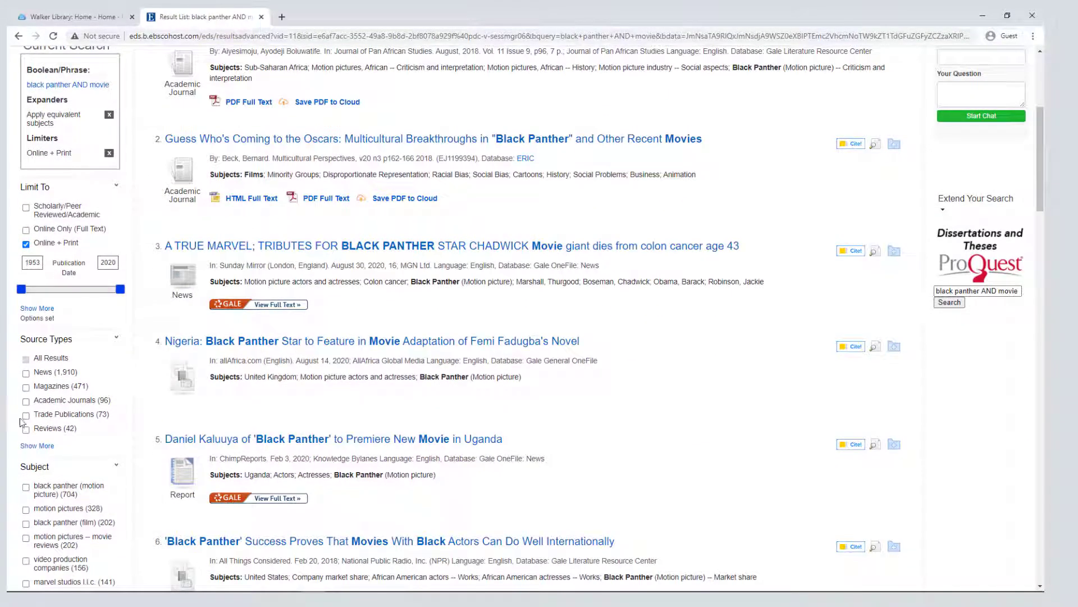
pyautogui.click(26, 429)
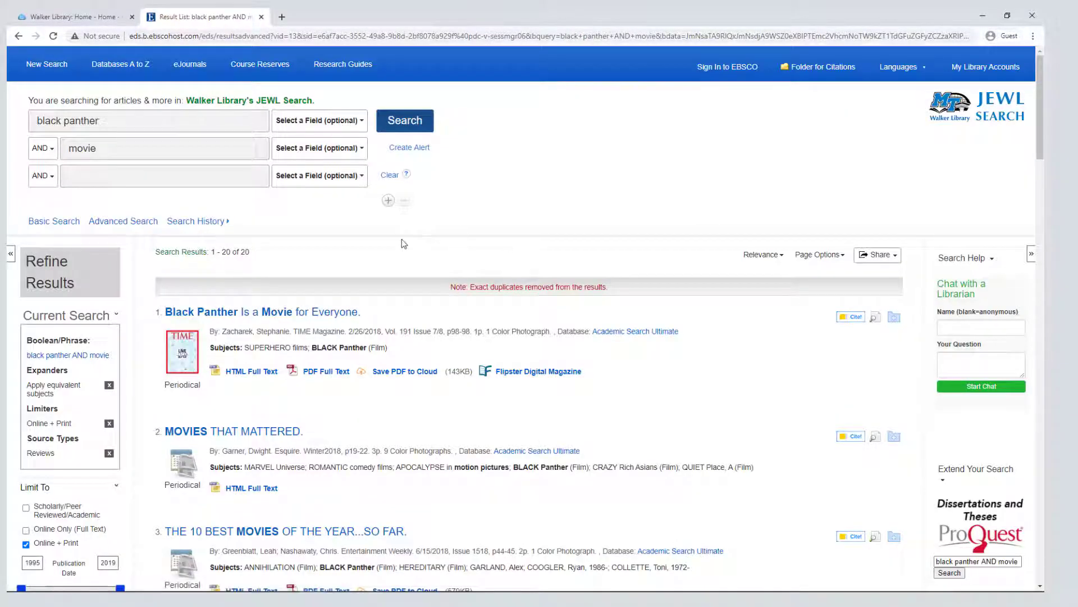
# Step: Skim the list of Black Panther movie reviews for usable sources
pyautogui.scroll(-2, 402, 241)
pyautogui.scroll(-3, 402, 242)
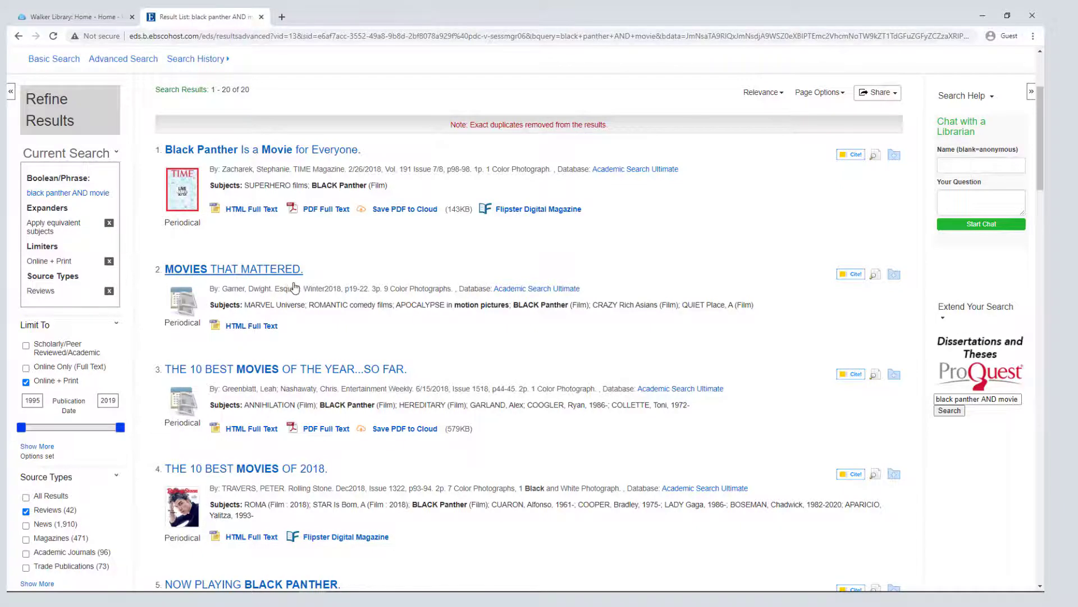
pyautogui.scroll(-1, 360, 304)
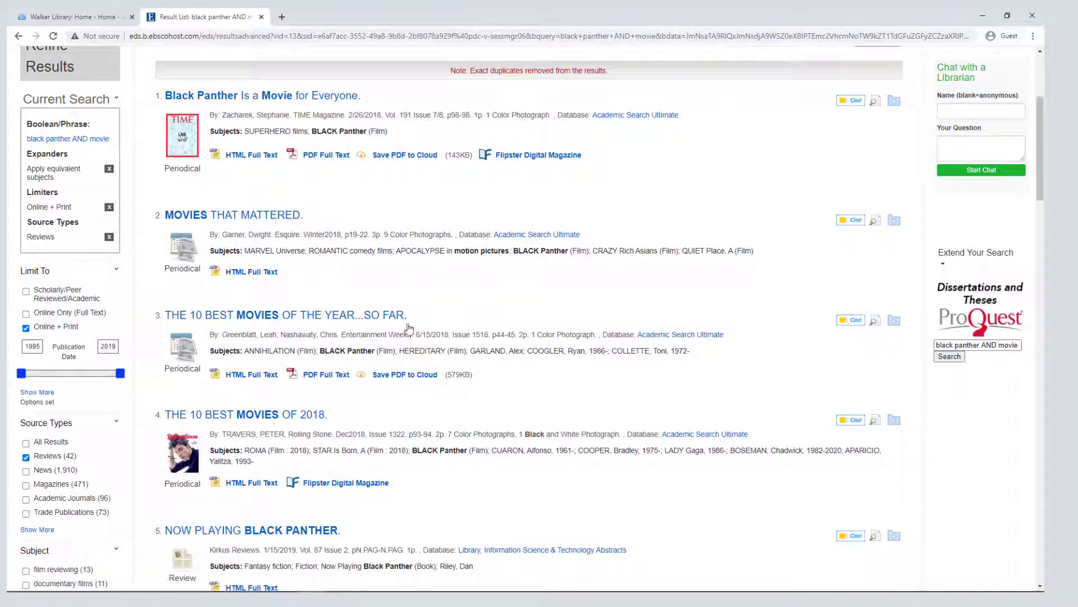
pyautogui.scroll(-1, 440, 333)
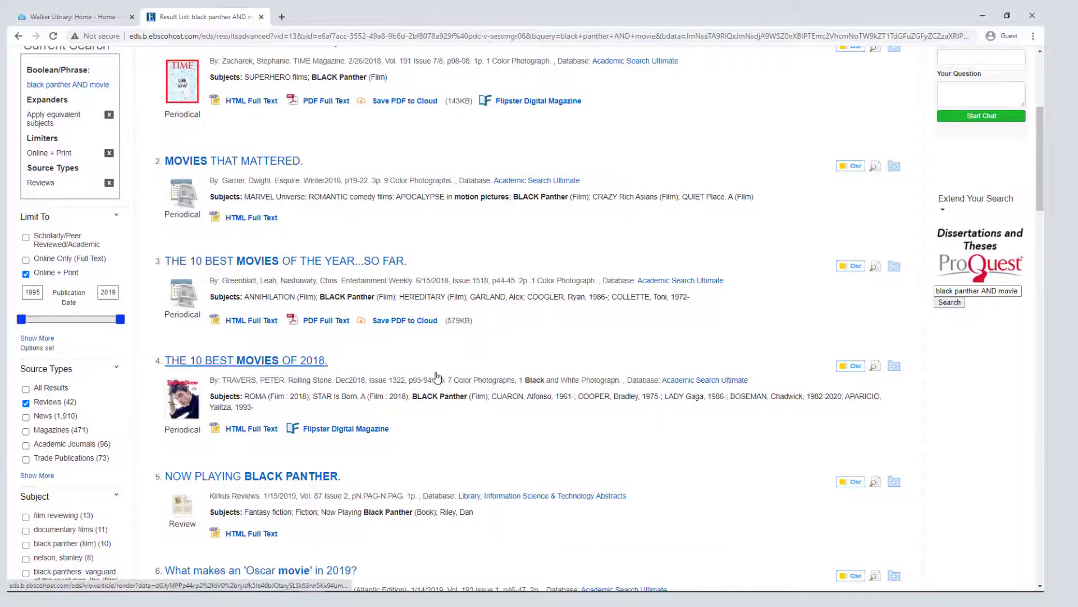
pyautogui.scroll(5, 436, 376)
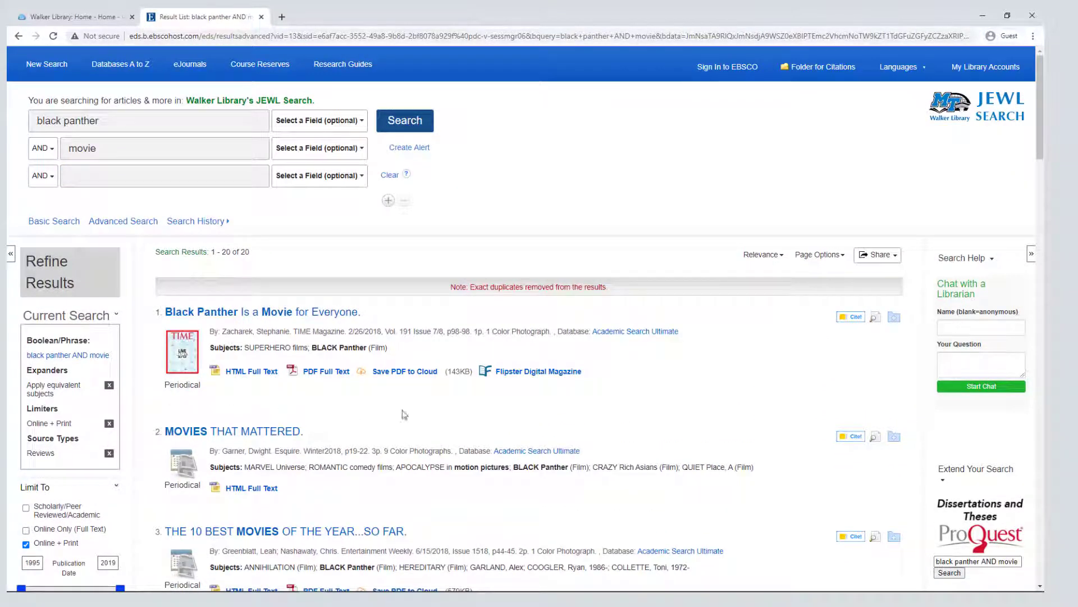
# Step: Check the APA and MLA citations offered for the article "Black Panther Is a Movie for Everyone."
pyautogui.click(852, 319)
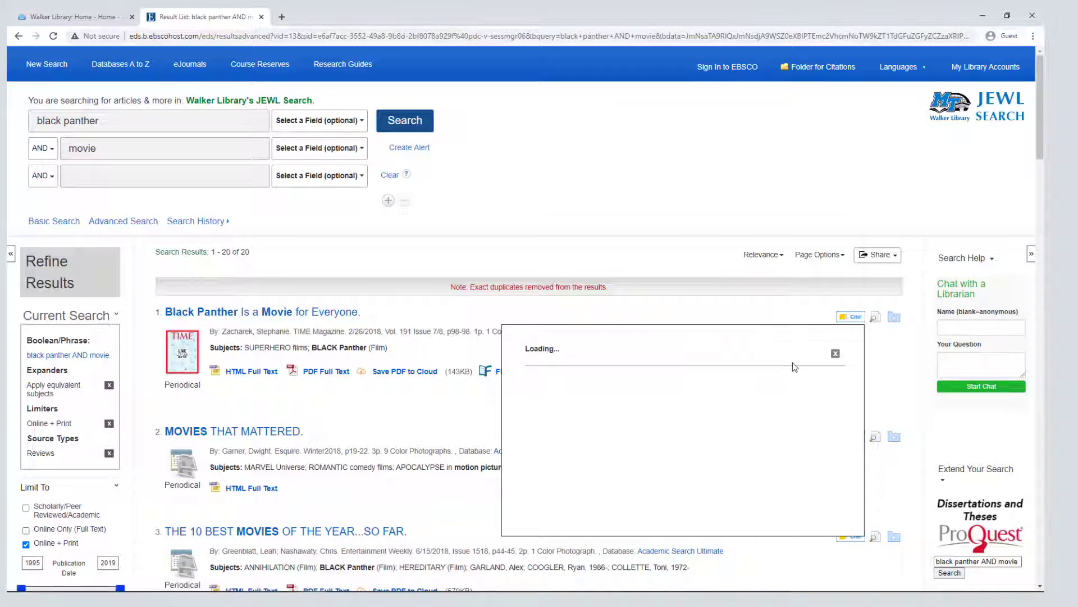
pyautogui.scroll(-5, 837, 444)
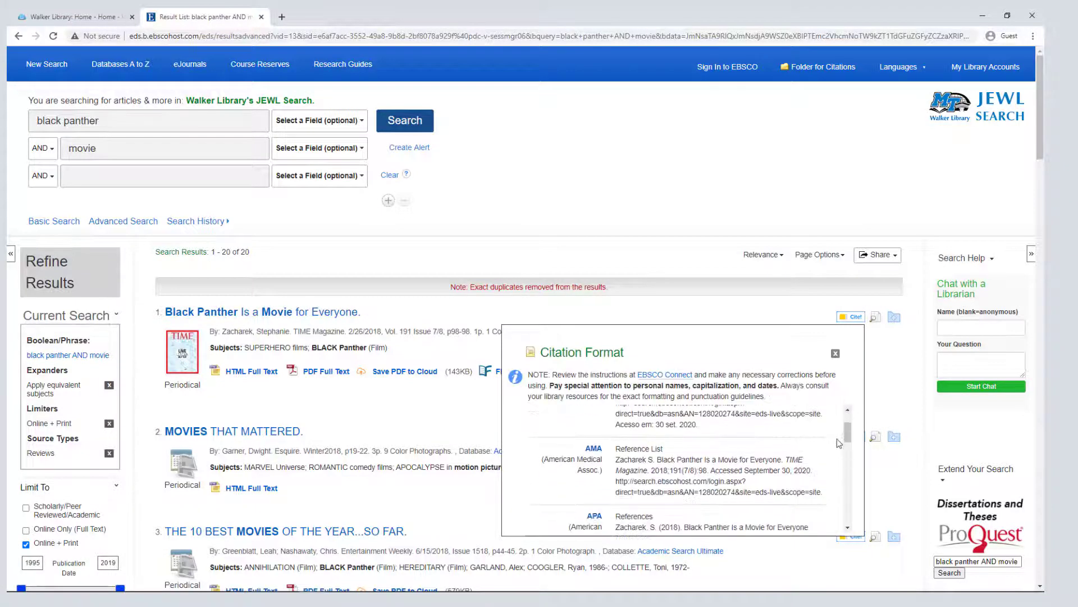
pyautogui.scroll(-1, 835, 445)
pyautogui.scroll(-1, 817, 448)
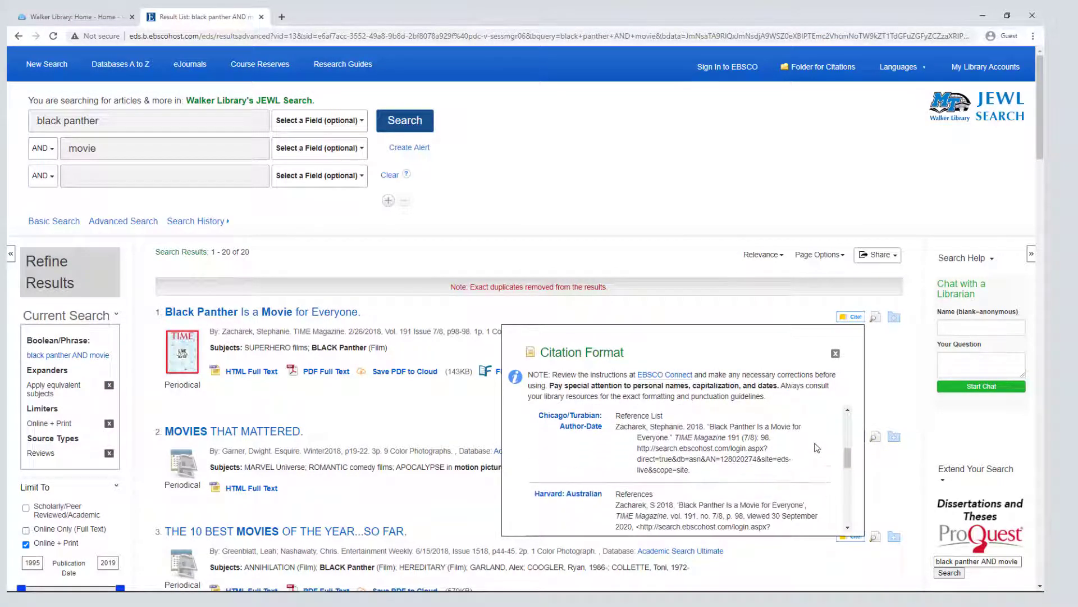
pyautogui.scroll(2, 817, 448)
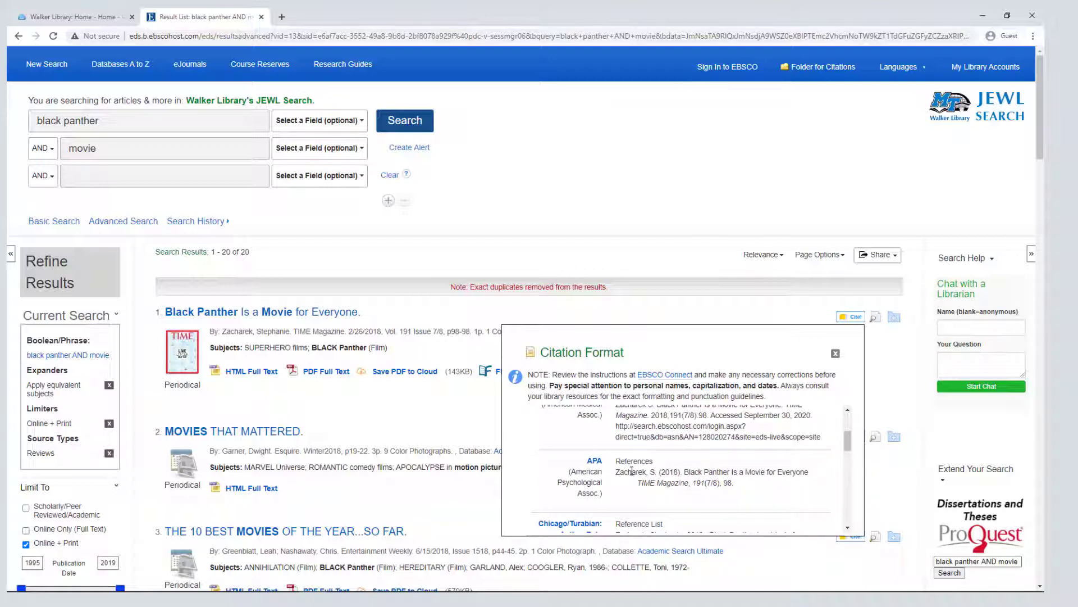
pyautogui.scroll(-3, 637, 472)
pyautogui.scroll(-5, 640, 472)
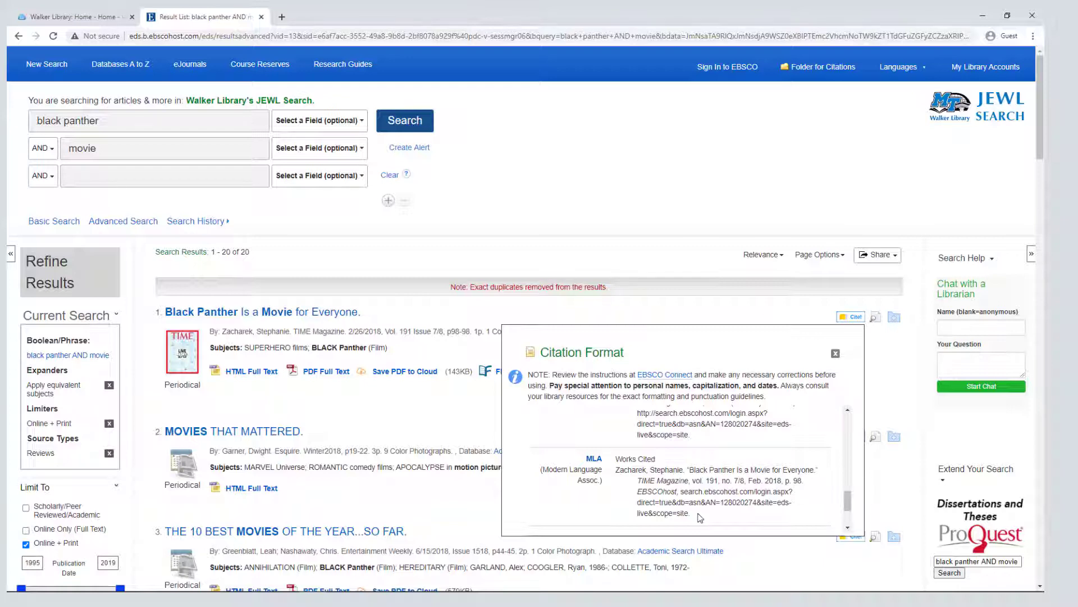
pyautogui.click(835, 354)
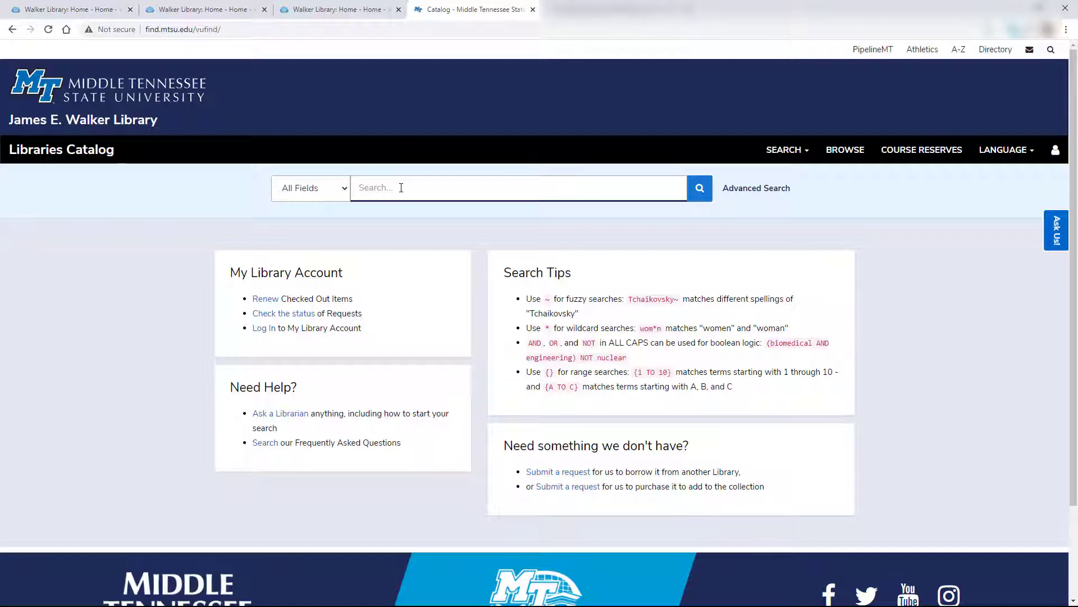
# Step: Search all fields of the Libraries Catalog for "bildungsroman"
pyautogui.write('bildu')
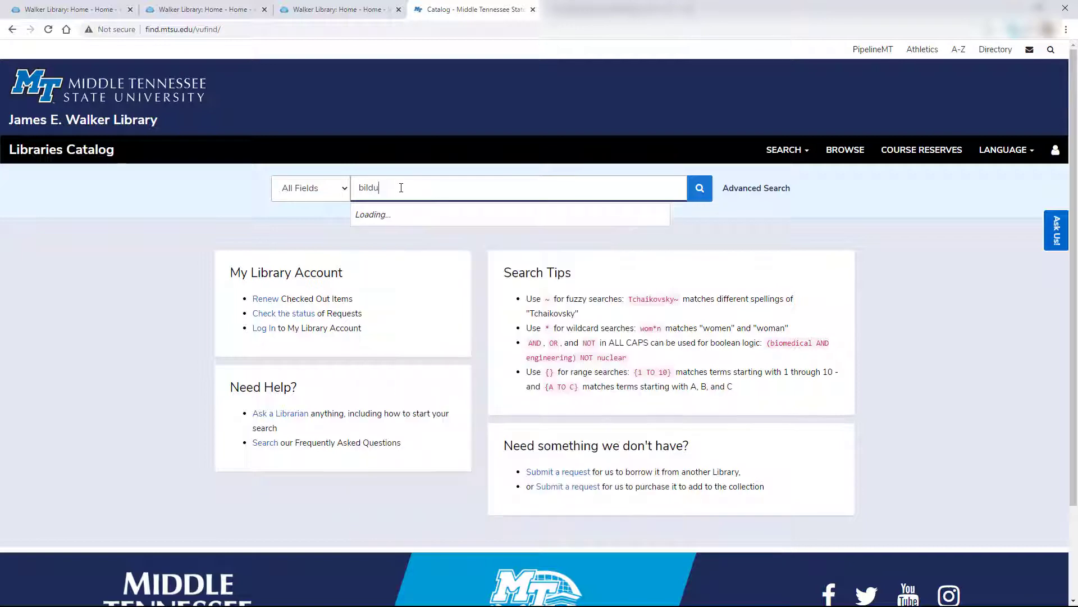
pyautogui.write('ngsroman')
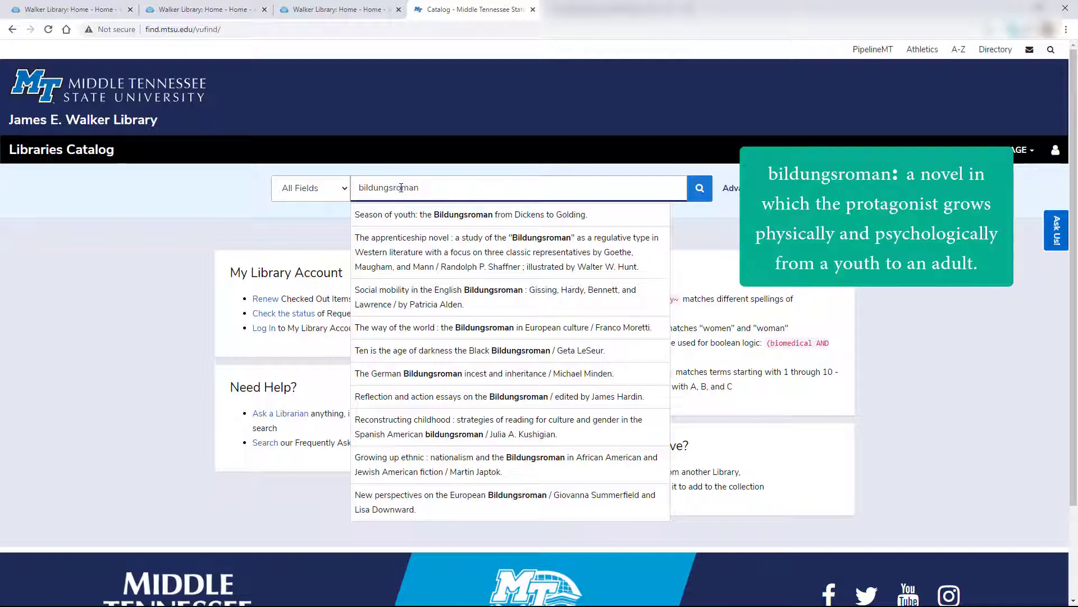
pyautogui.press('Return')
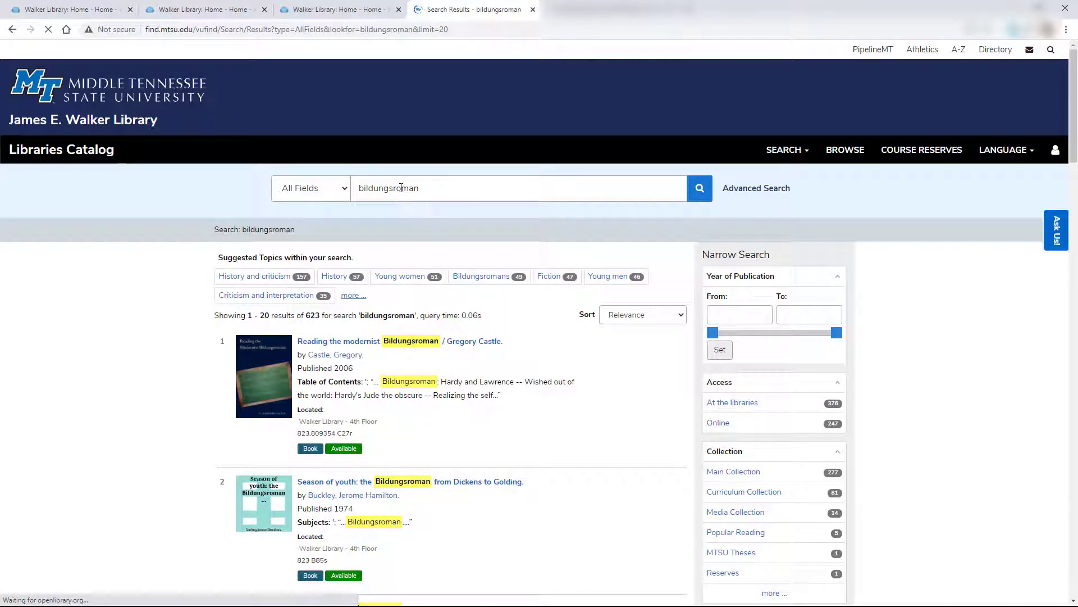
# Step: Examine the bildungsroman results, noting each item's format, location and availability, and the options for narrowing the search
pyautogui.scroll(-2, 565, 368)
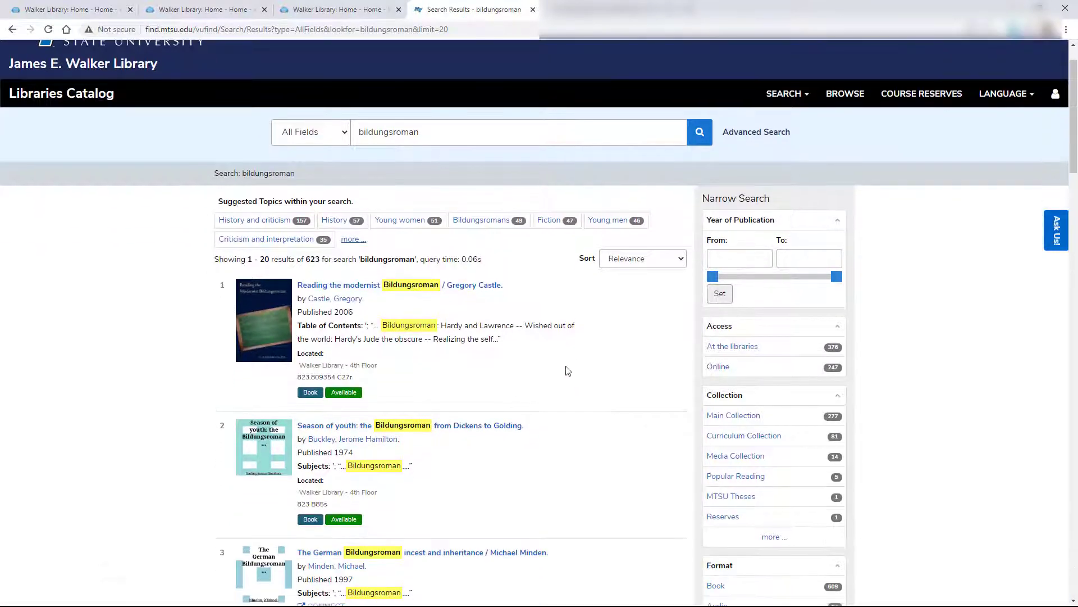
pyautogui.scroll(-1, 562, 367)
pyautogui.scroll(-1, 550, 402)
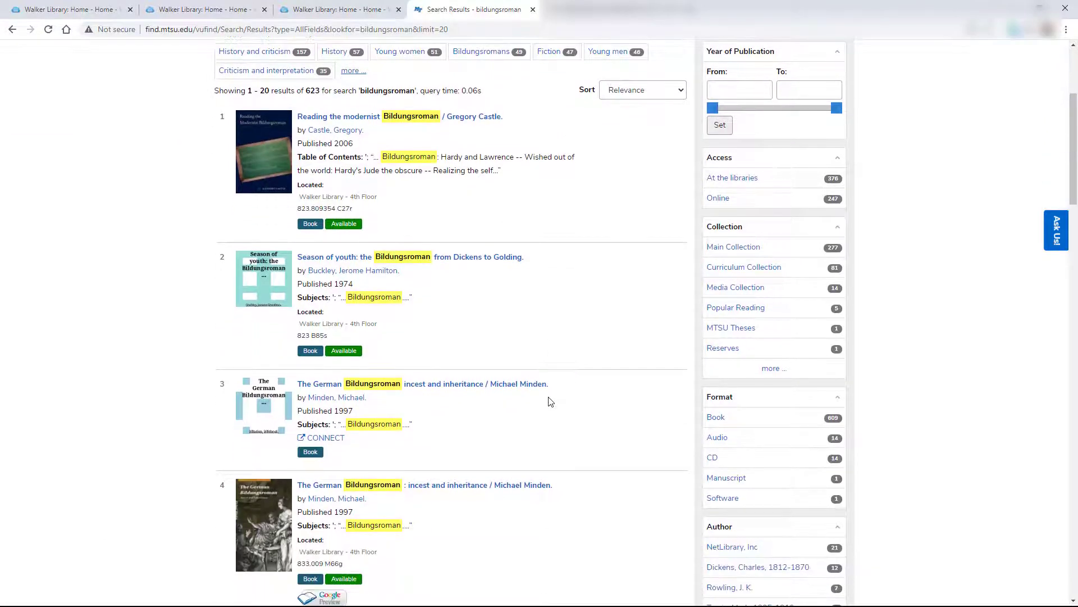
pyautogui.scroll(1, 550, 402)
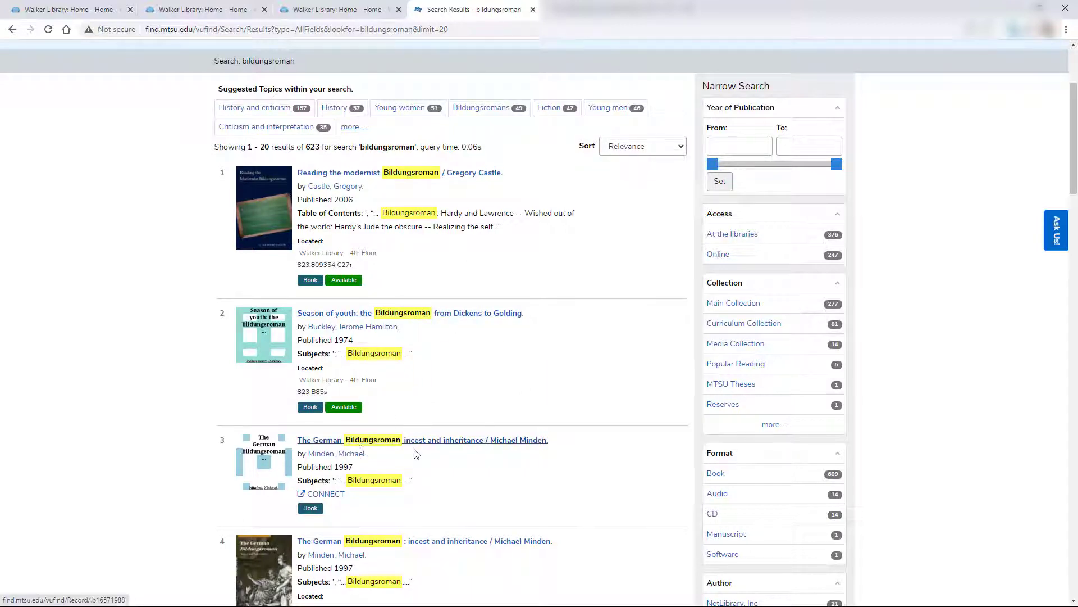
pyautogui.scroll(-2, 416, 443)
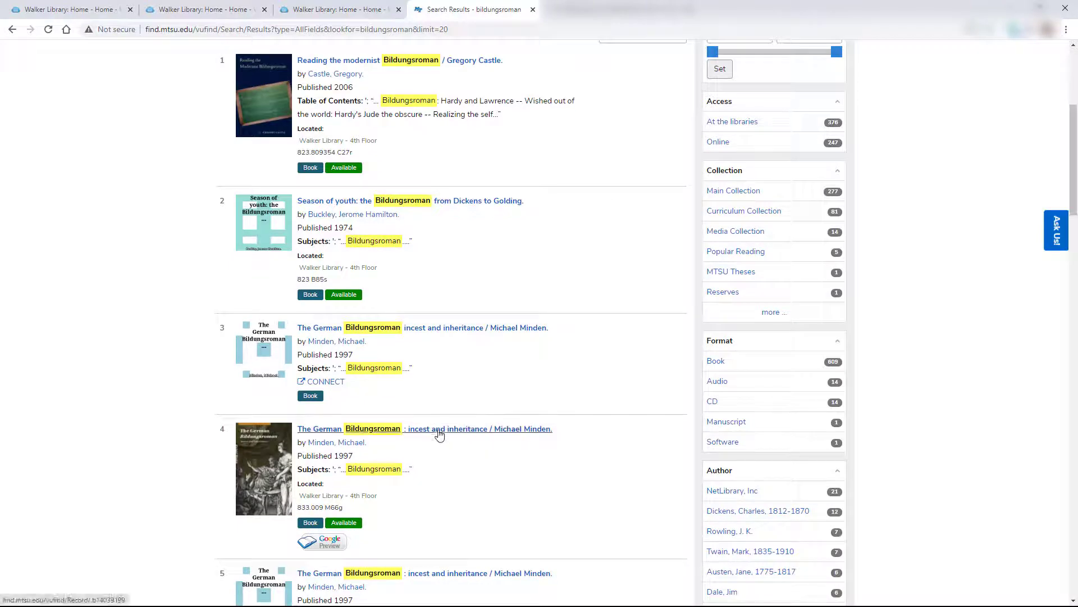
pyautogui.scroll(-1, 476, 446)
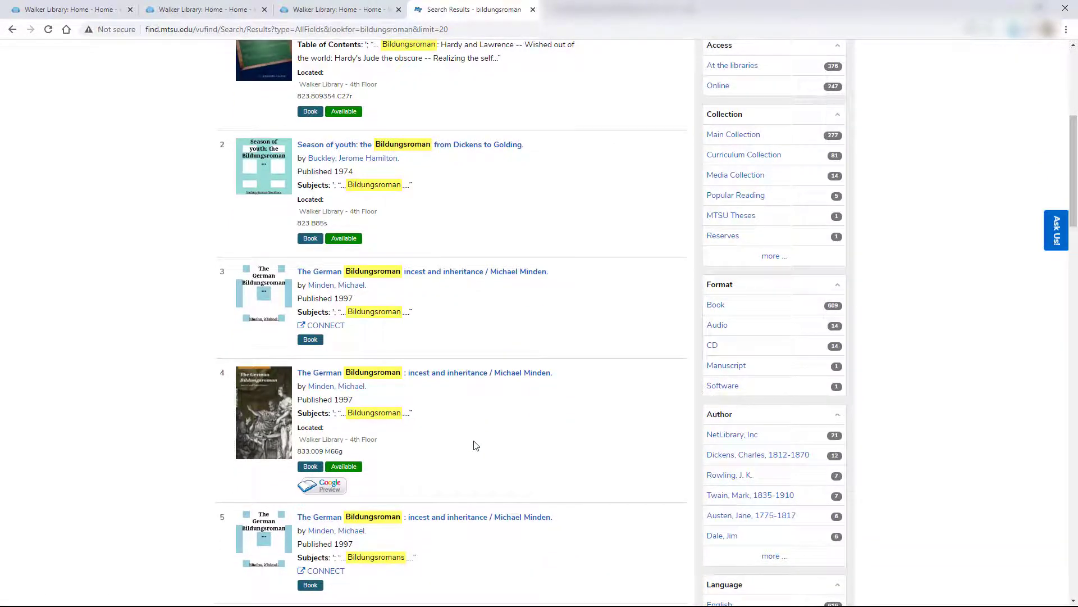
pyautogui.scroll(-2, 475, 446)
pyautogui.scroll(-1, 478, 444)
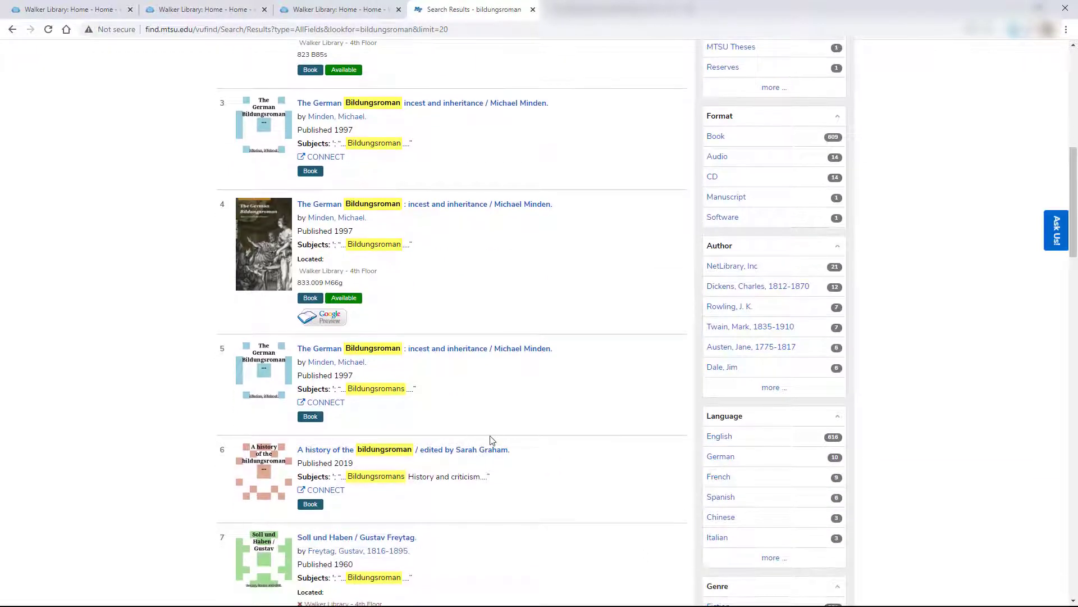
pyautogui.scroll(1, 490, 440)
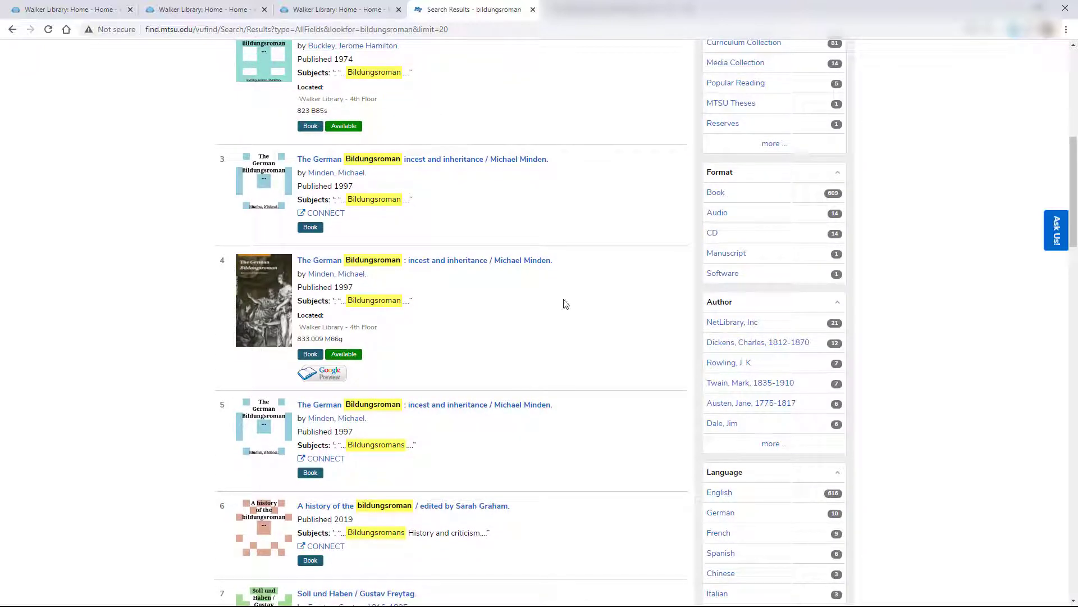
pyautogui.scroll(-1, 870, 446)
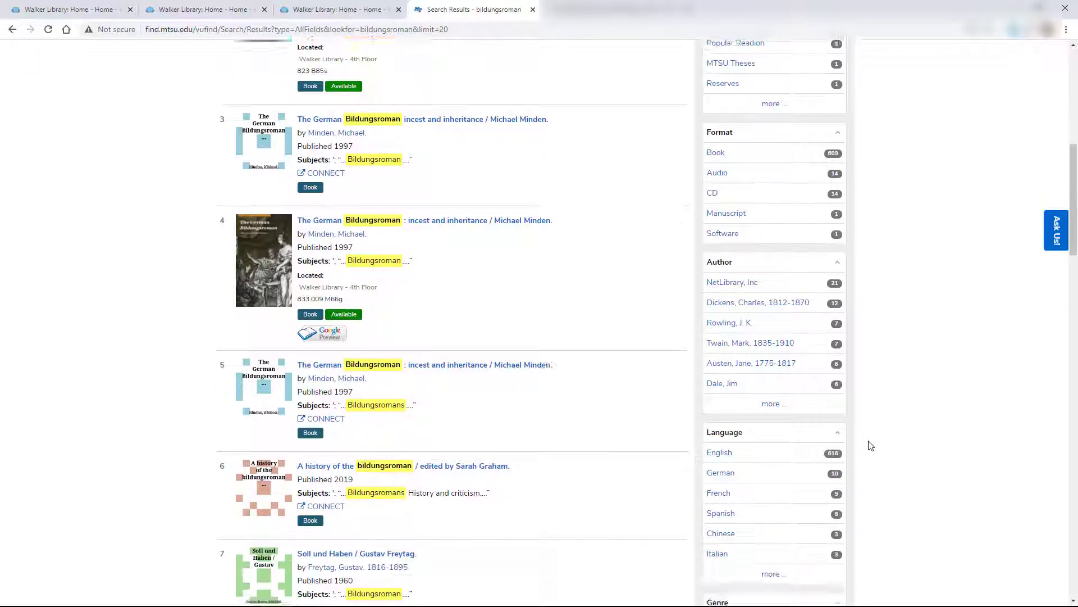
# Step: Expand the full list of genres and limit the bildungsroman results to Love stories
pyautogui.scroll(-6, 870, 445)
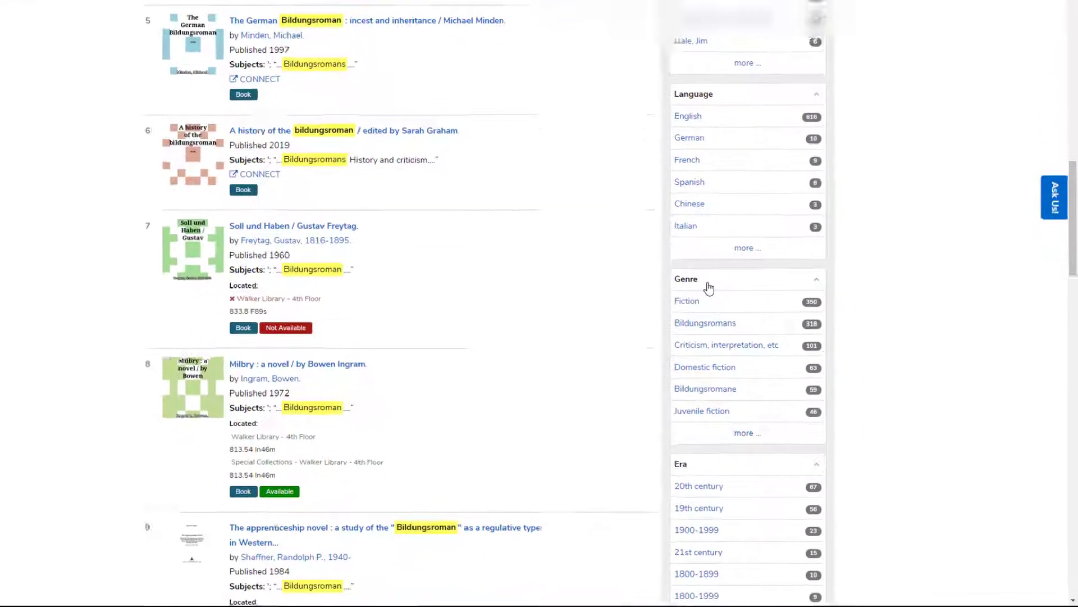
pyautogui.click(752, 439)
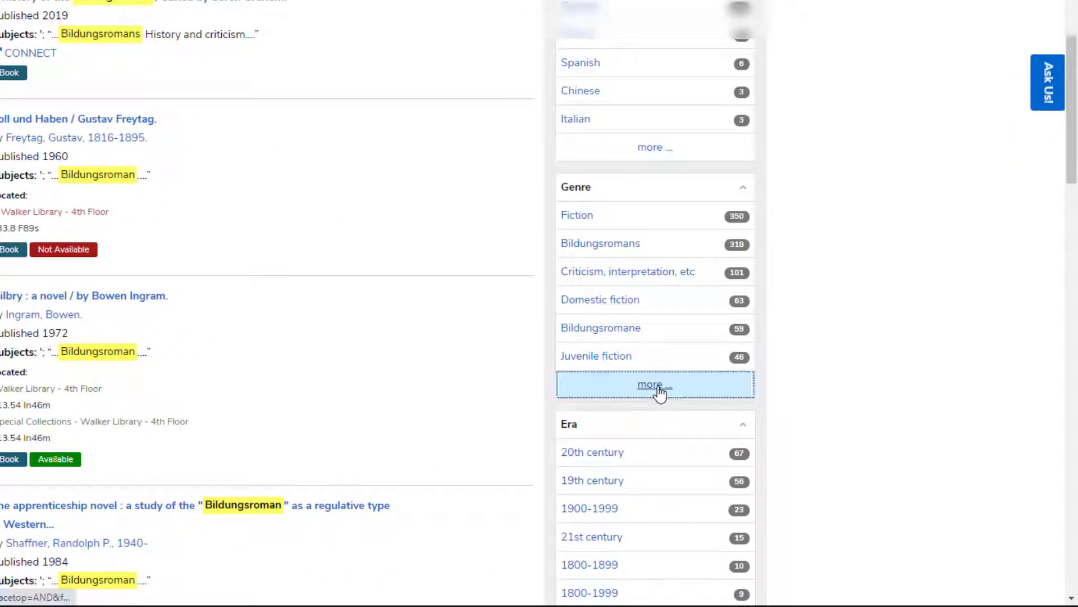
pyautogui.scroll(-3, 879, 343)
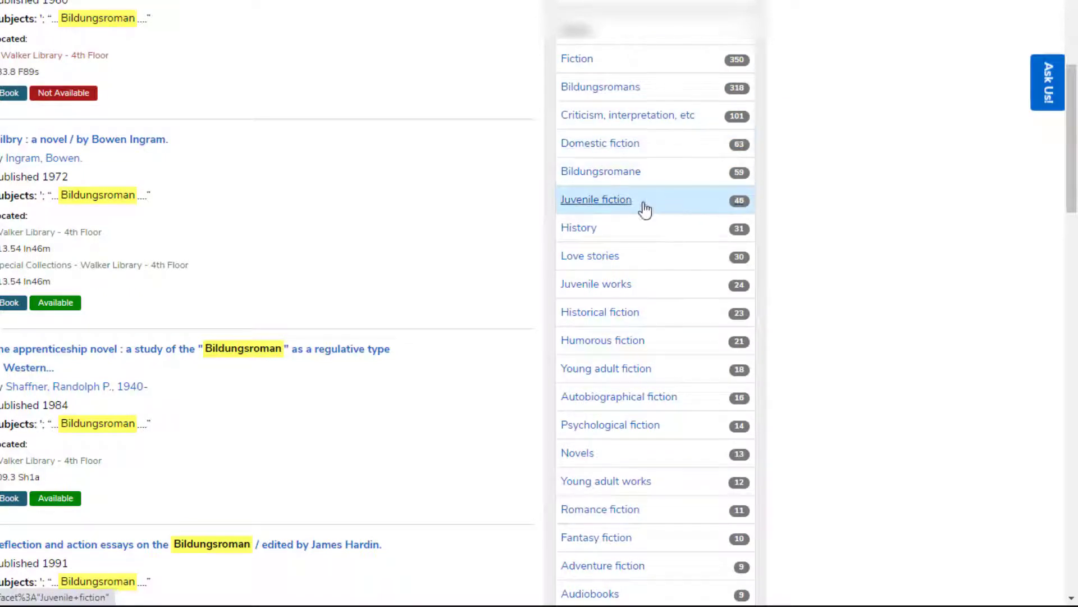
pyautogui.click(582, 259)
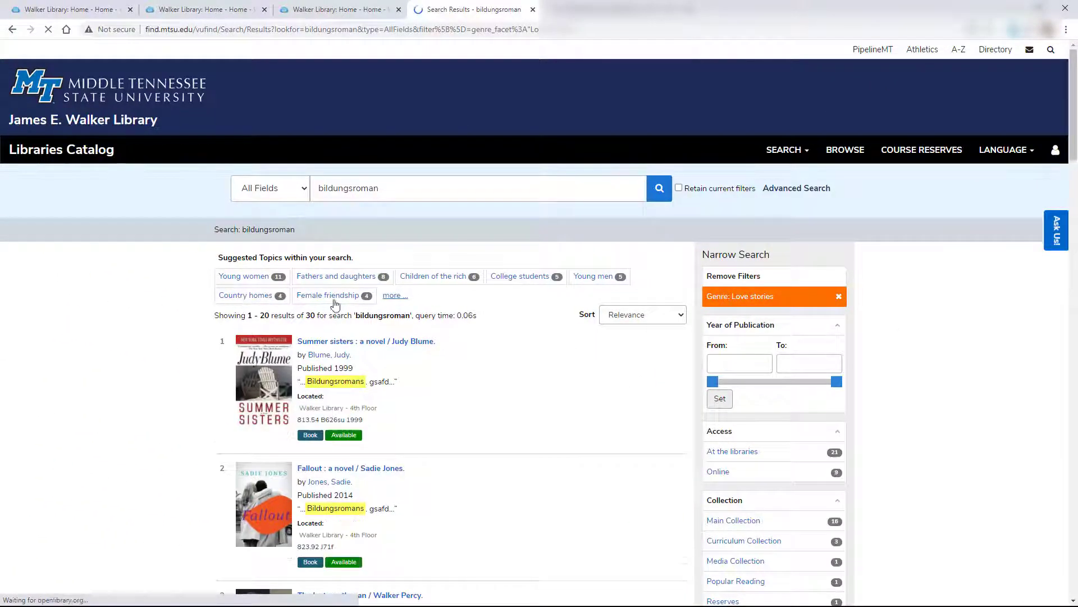
# Step: Skim the bildungsroman love stories for suitable novels
pyautogui.scroll(-2, 454, 334)
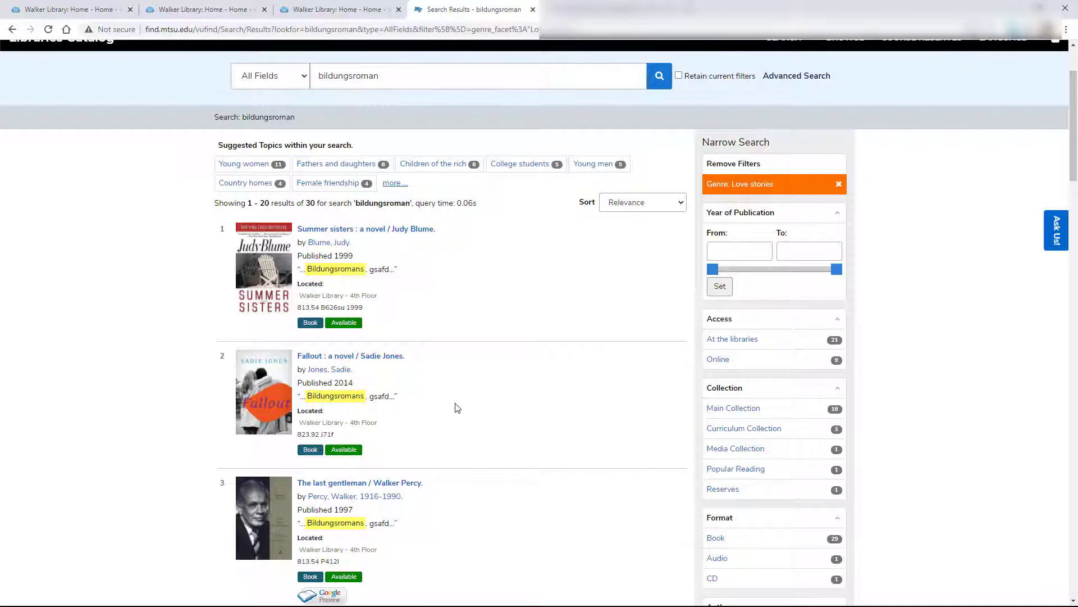
pyautogui.scroll(-3, 458, 407)
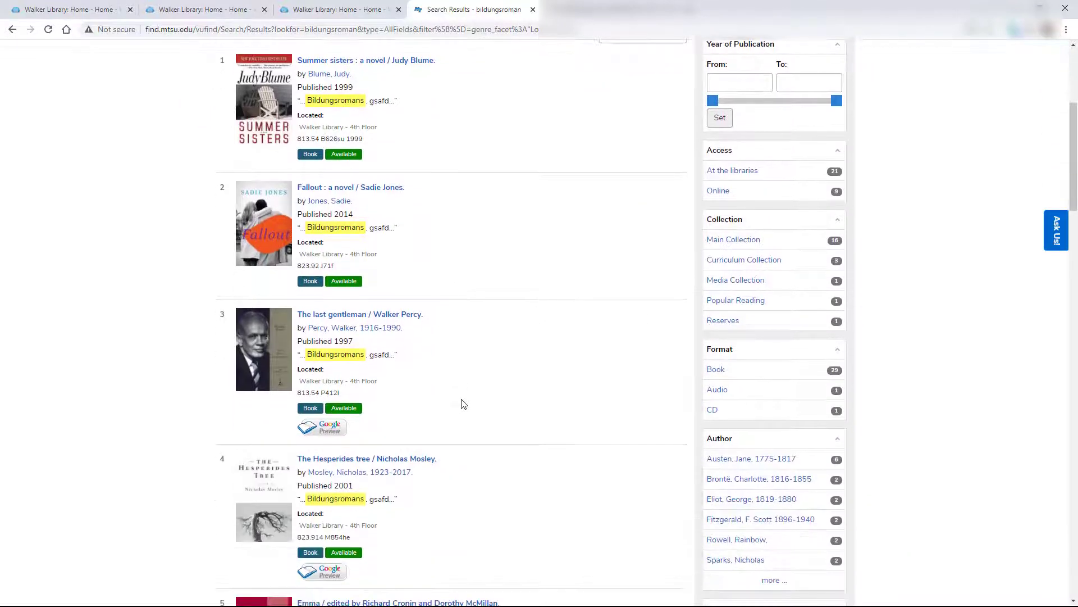
pyautogui.scroll(-1, 474, 402)
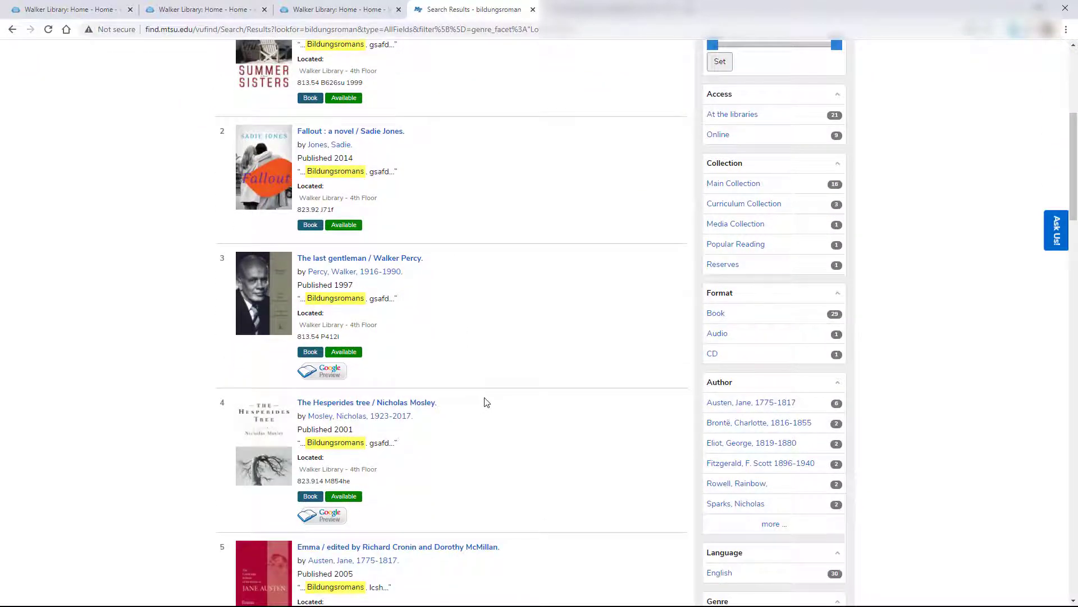
pyautogui.scroll(-2, 486, 402)
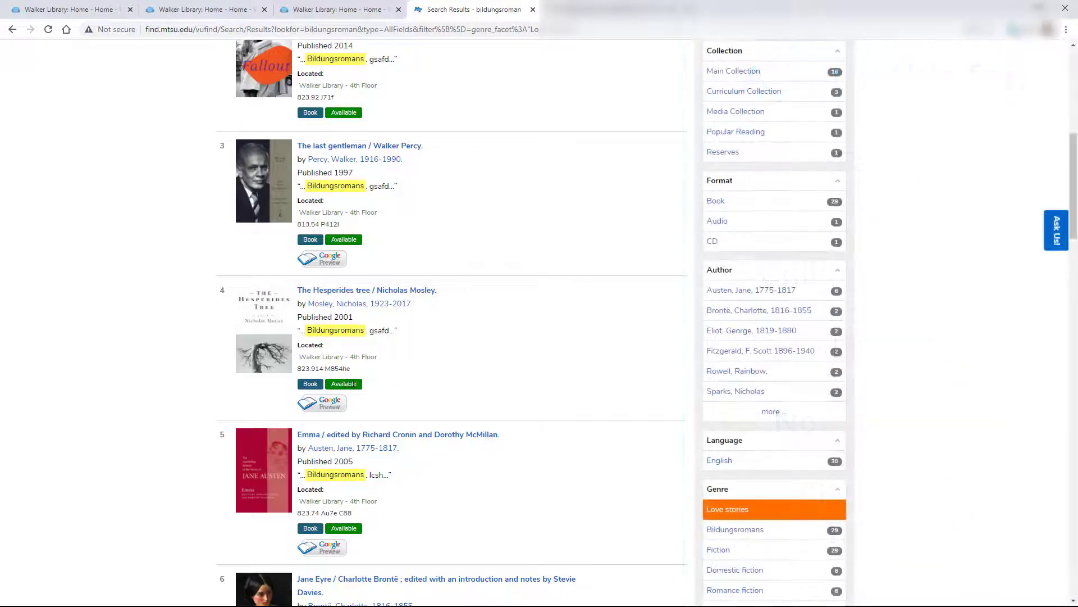
pyautogui.scroll(-3, 478, 388)
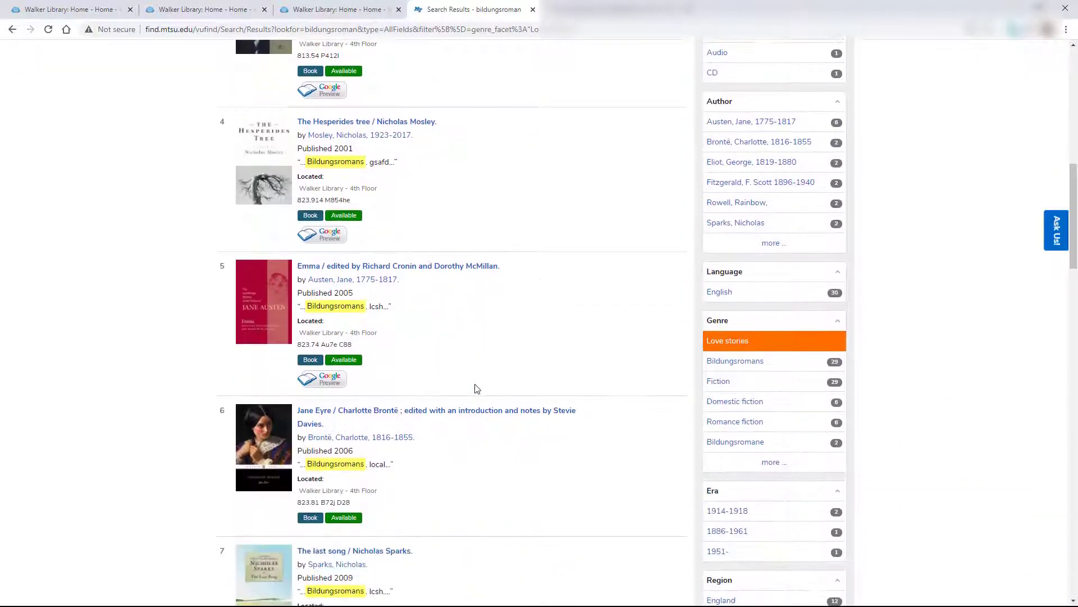
pyautogui.scroll(1, 498, 414)
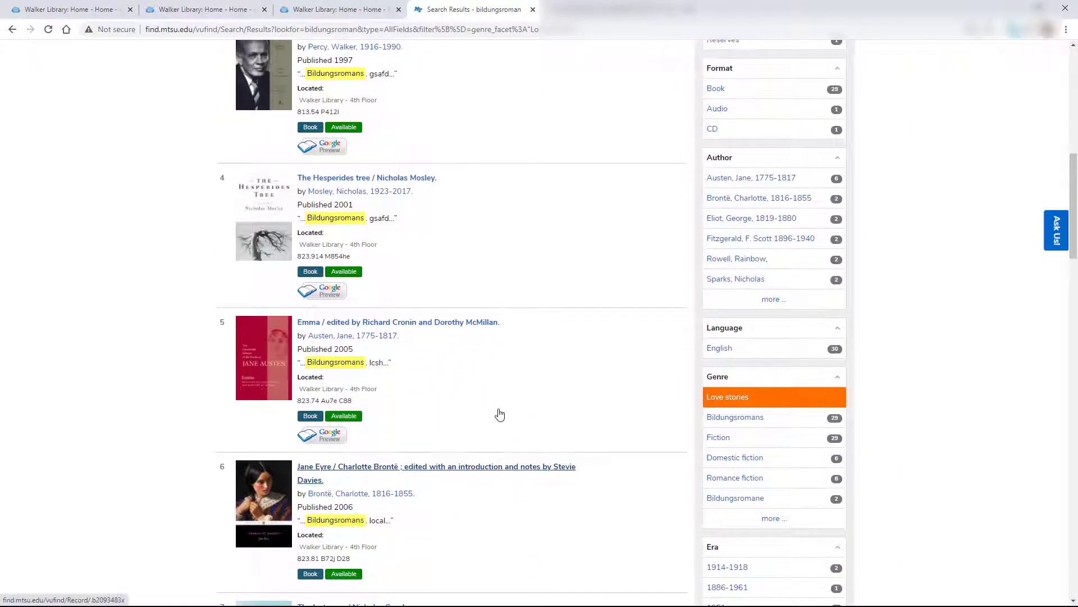
pyautogui.scroll(8, 500, 414)
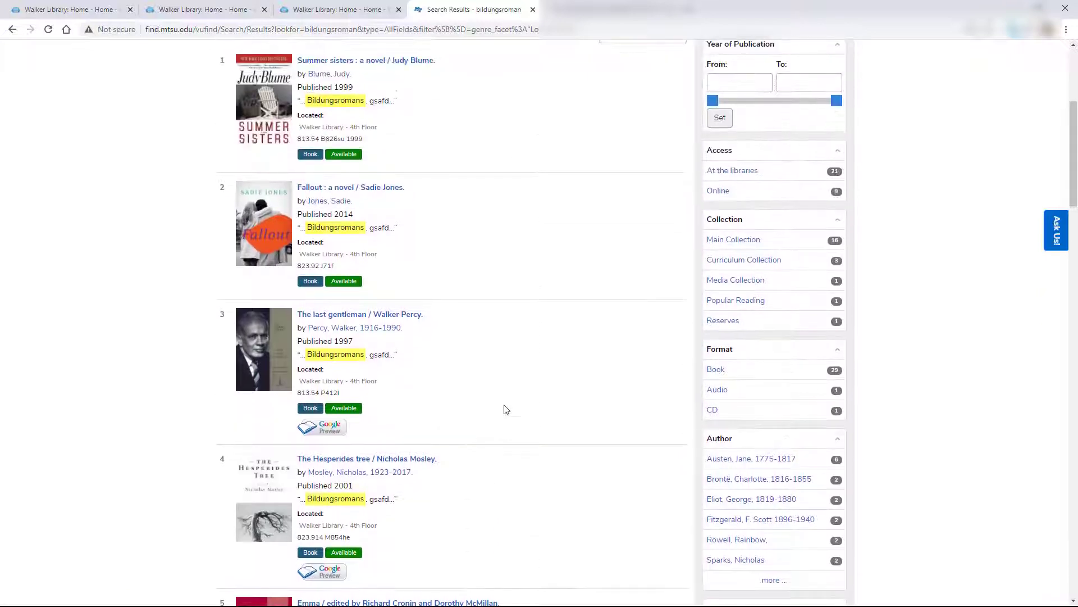
# Step: Replace the bildungsroman search with an all-fields catalog search for "letters"
pyautogui.scroll(2, 506, 410)
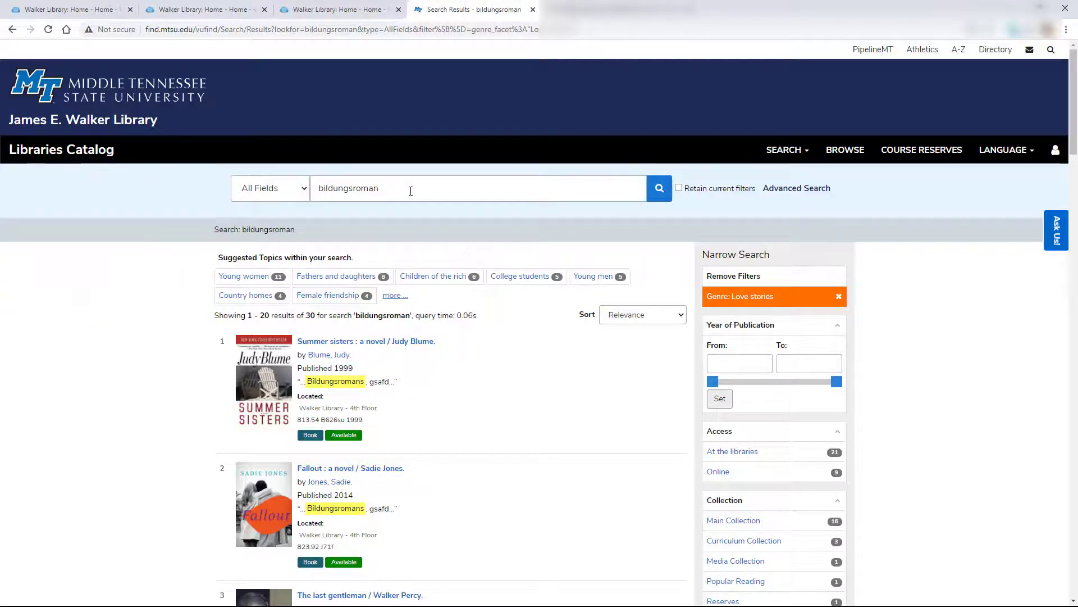
pyautogui.moveTo(400, 187); pyautogui.dragTo(275, 194)
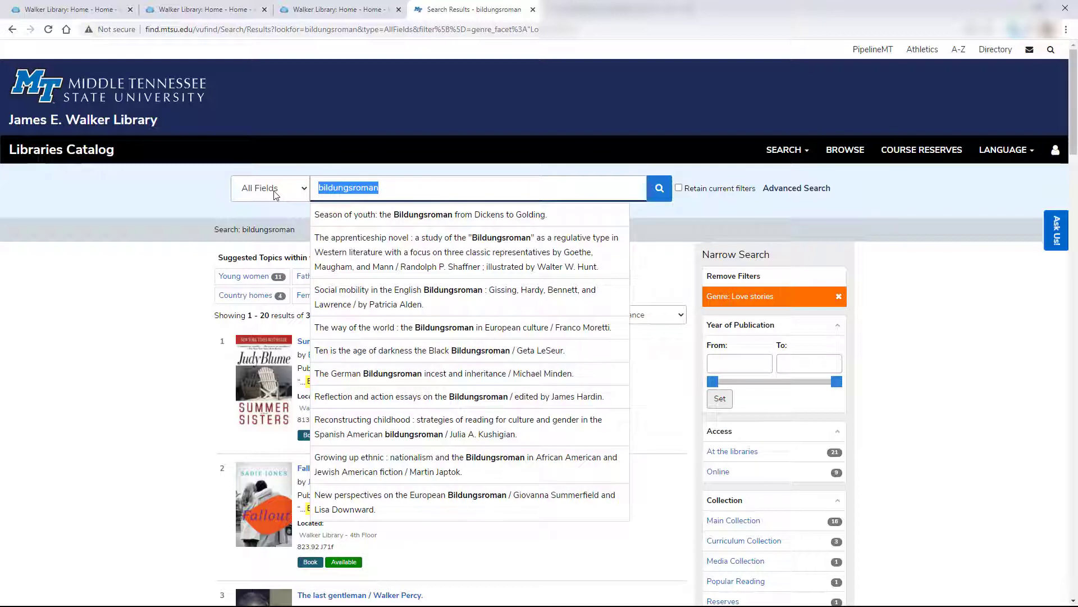
pyautogui.write('letters')
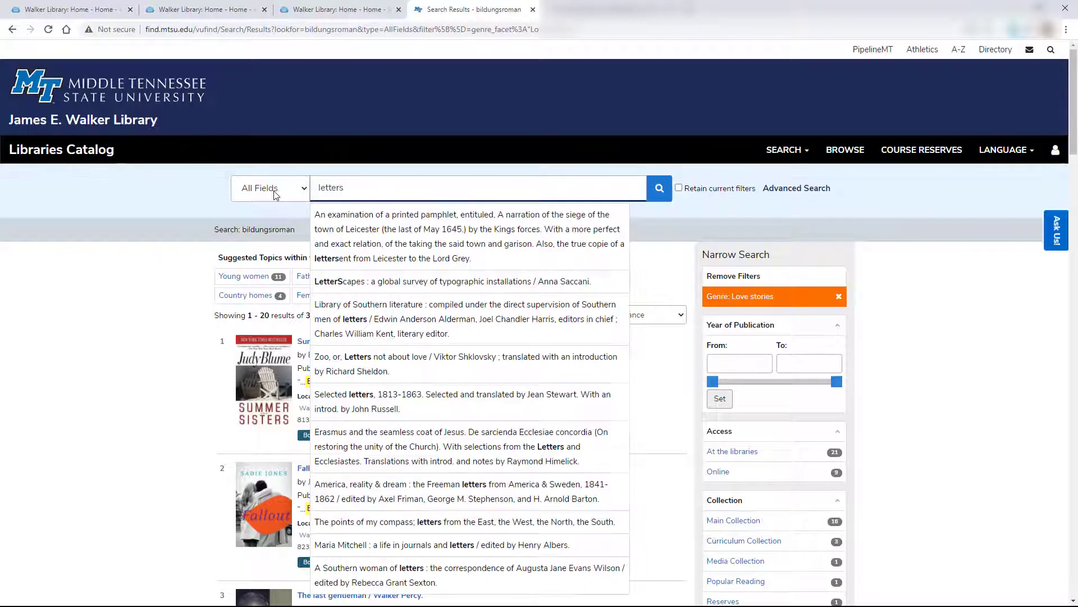
pyautogui.press('Return')
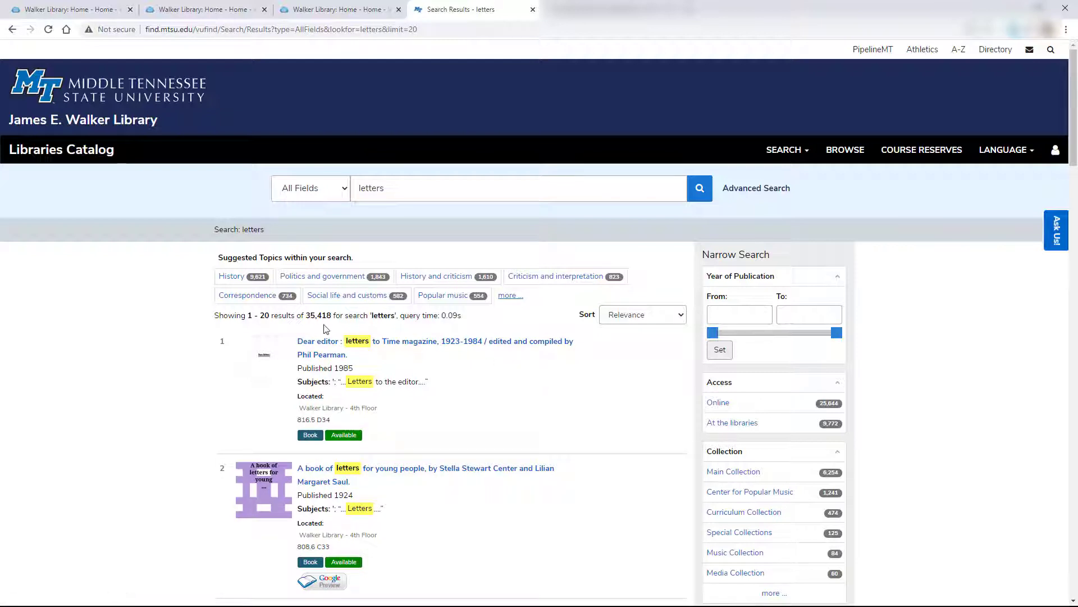
# Step: Examine the "letters" results, comparing titles, online access links, shelf locations and availability
pyautogui.scroll(-1, 458, 347)
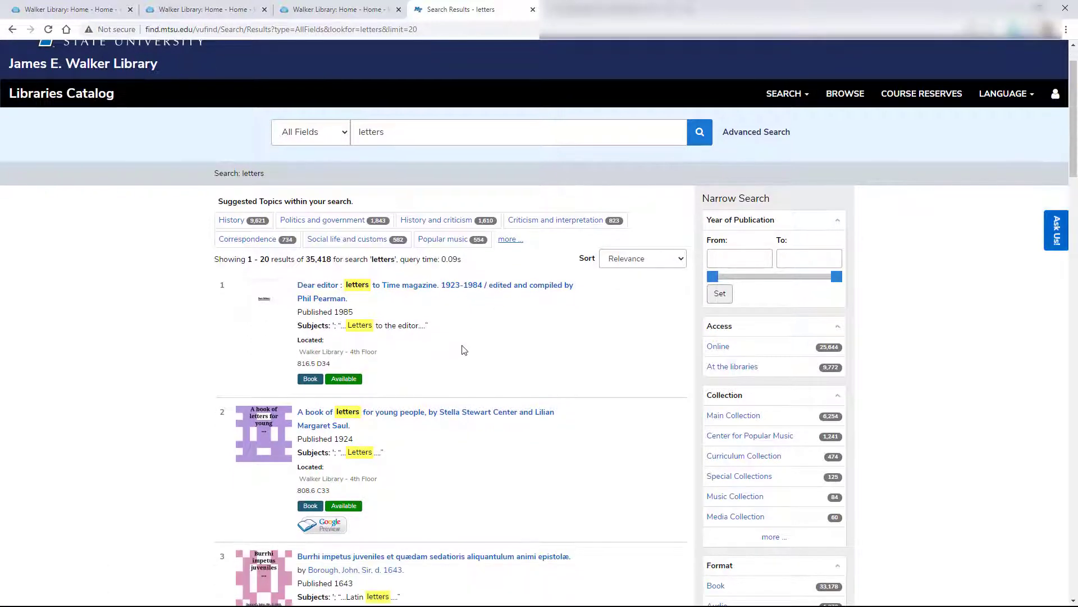
pyautogui.scroll(-1, 497, 341)
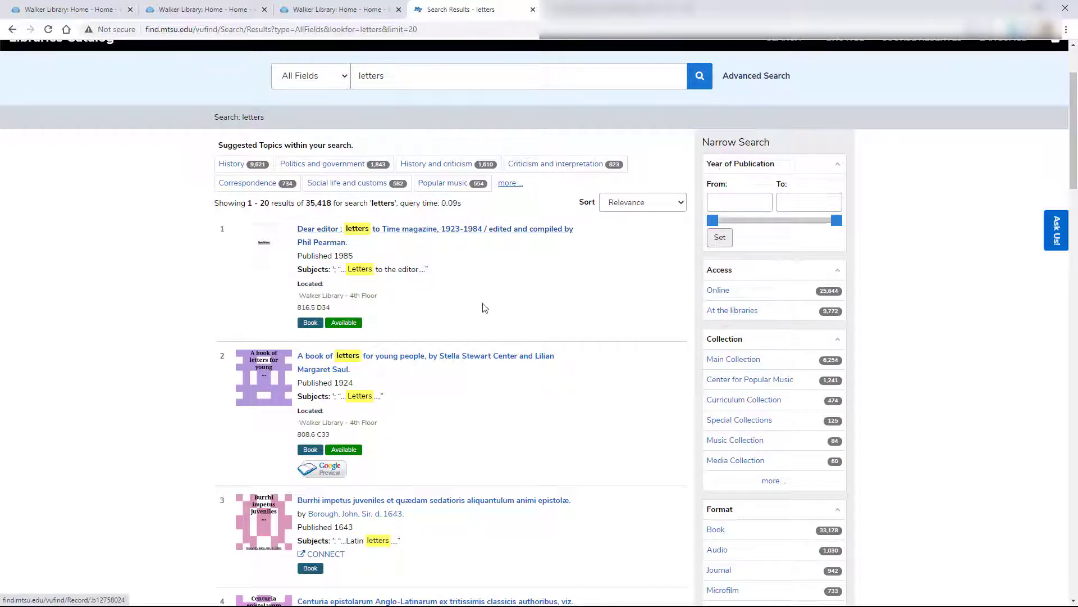
pyautogui.scroll(-1, 416, 316)
pyautogui.scroll(-1, 417, 317)
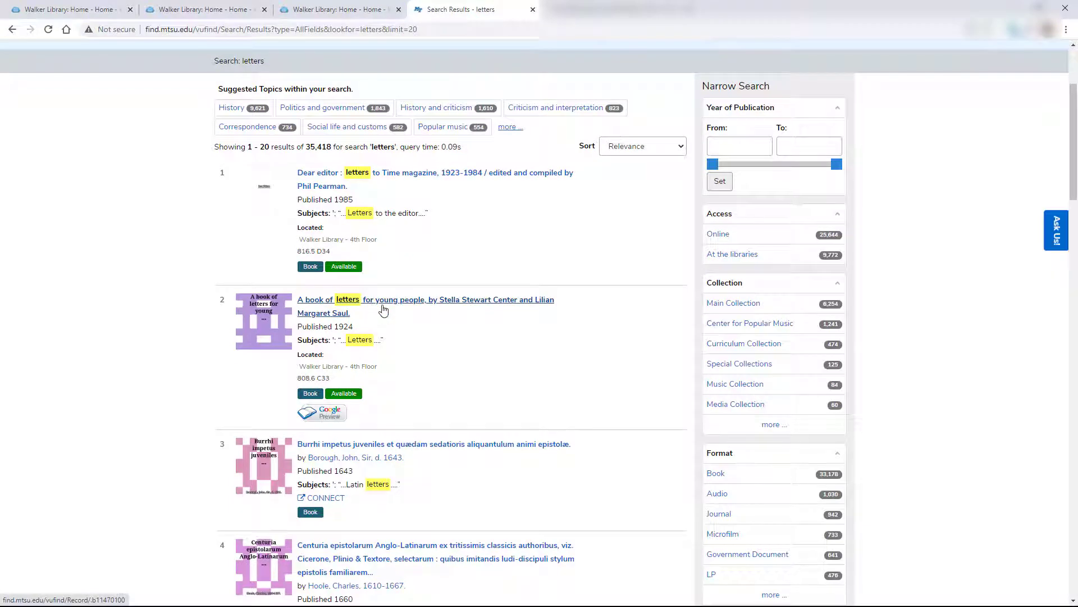
pyautogui.scroll(-3, 441, 332)
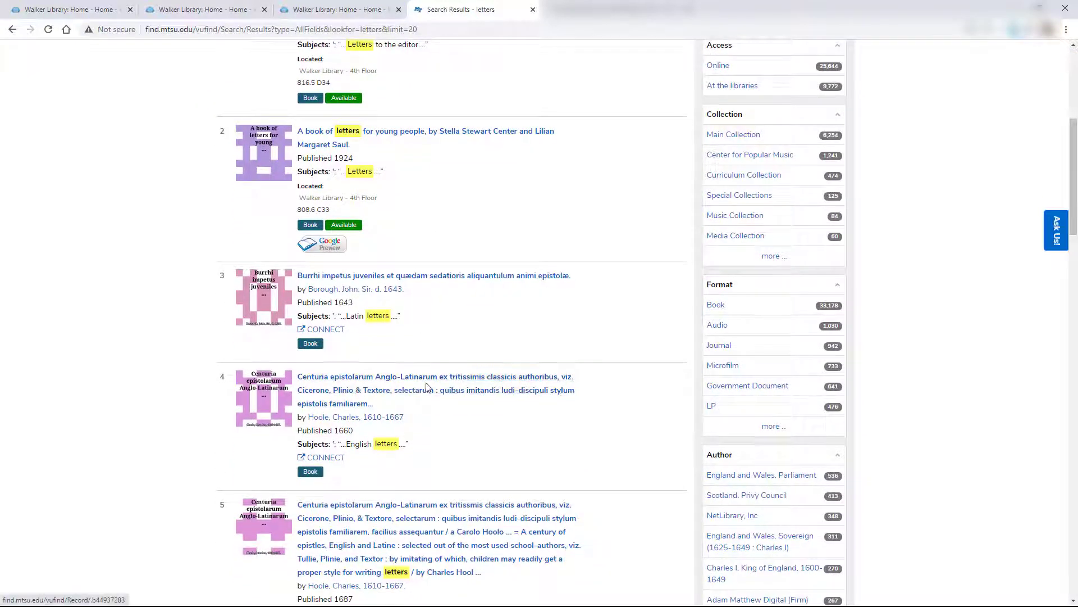
pyautogui.scroll(-2, 449, 378)
pyautogui.scroll(-5, 455, 377)
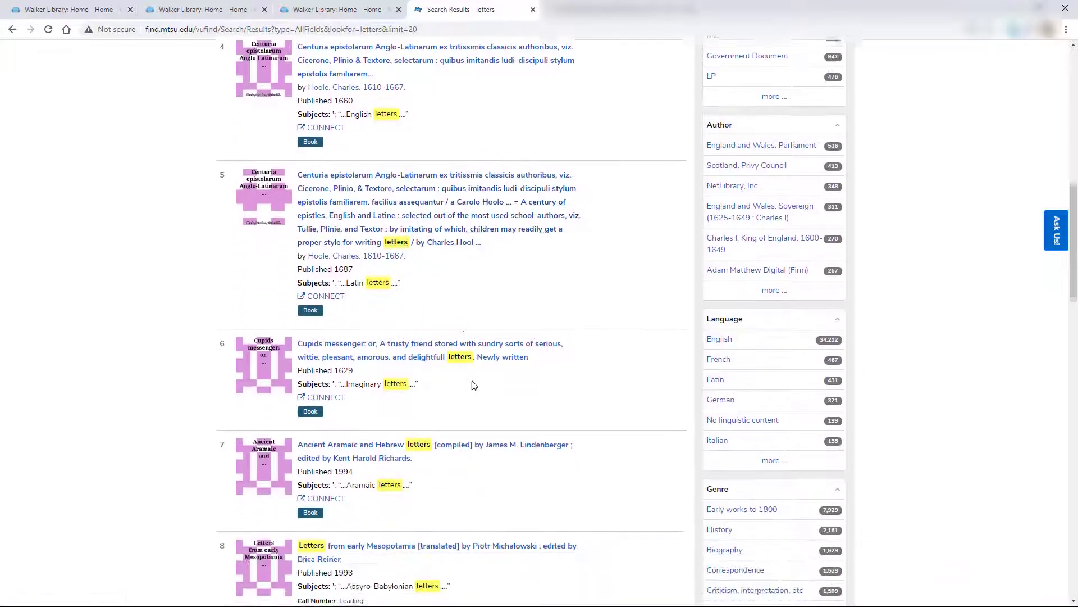
pyautogui.scroll(-1, 476, 387)
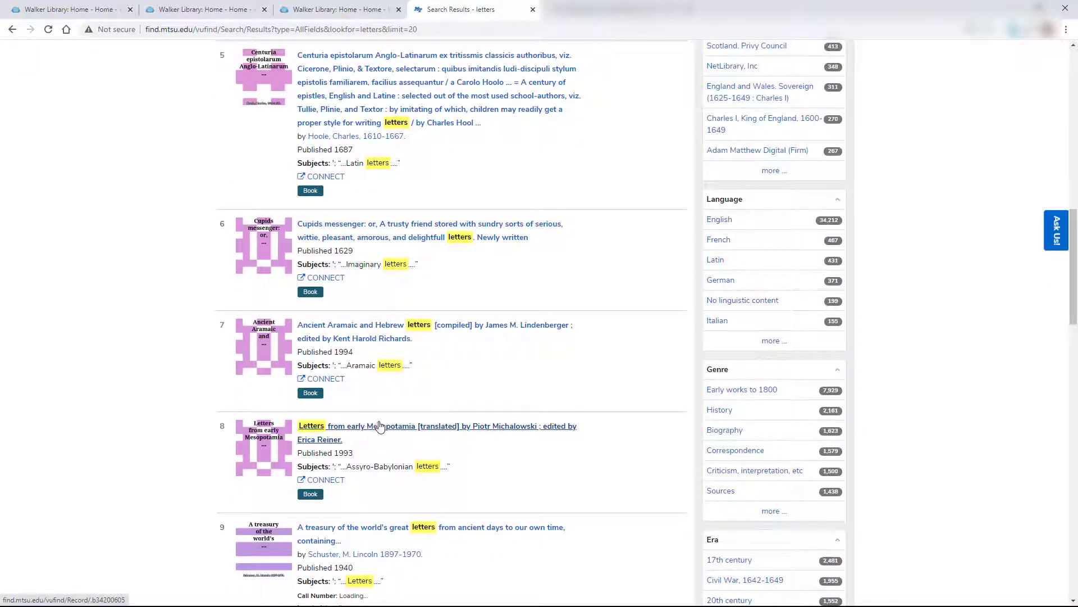
pyautogui.scroll(-1, 382, 427)
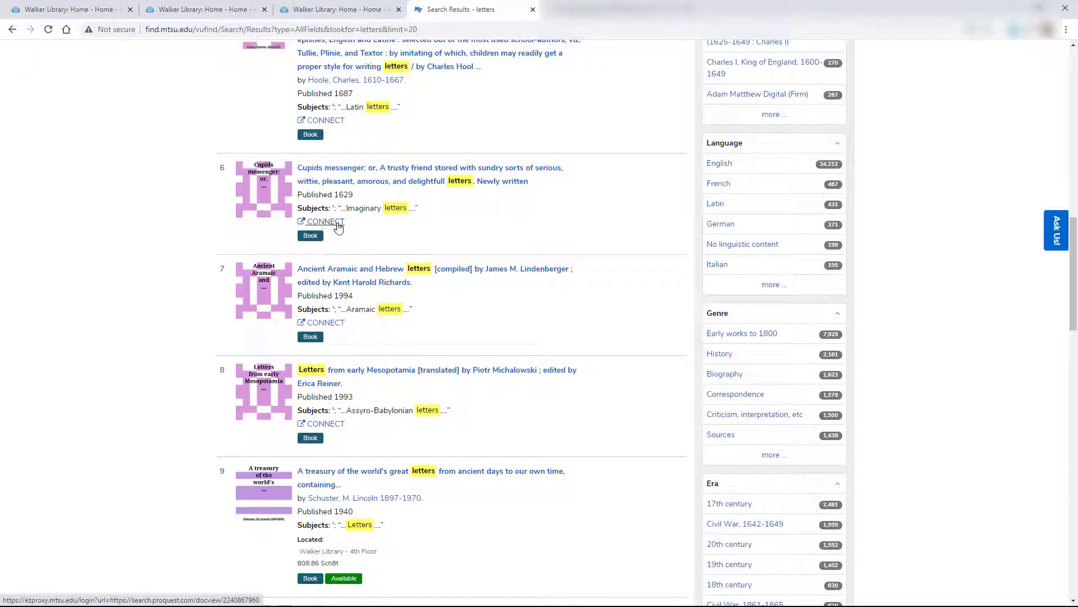
pyautogui.scroll(-3, 515, 280)
pyautogui.scroll(-2, 515, 279)
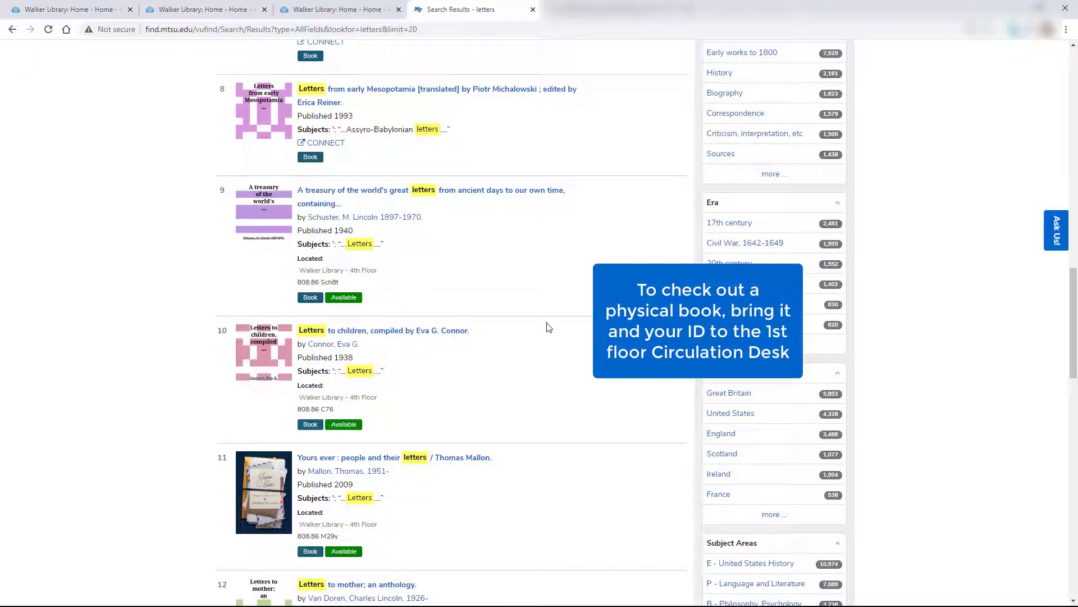
# Step: Change the catalog query to "letter writing" and run the search across all fields
pyautogui.scroll(1, 535, 340)
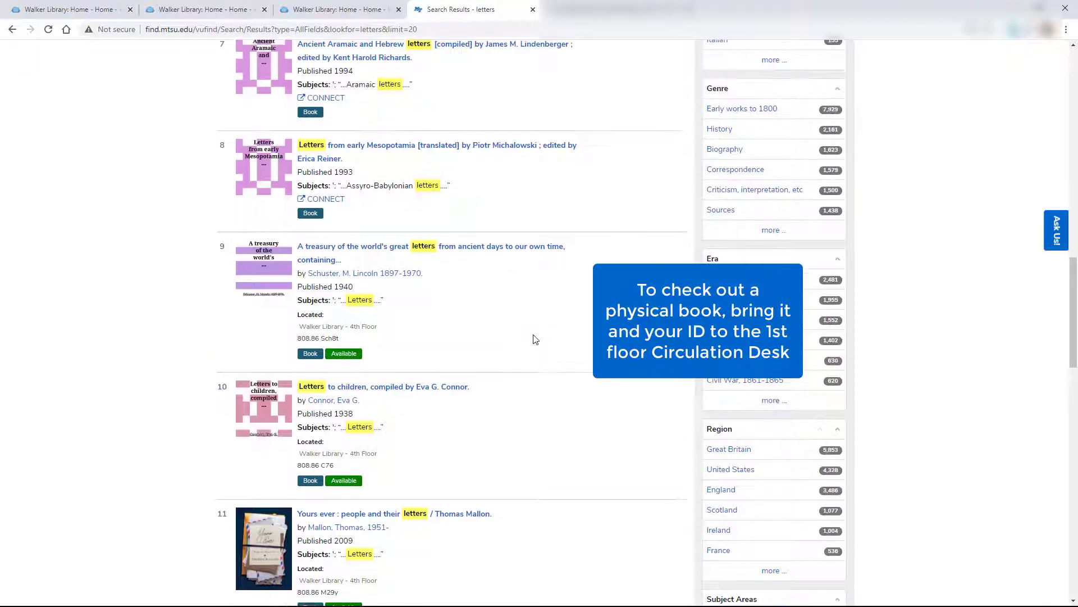
pyautogui.scroll(14, 536, 339)
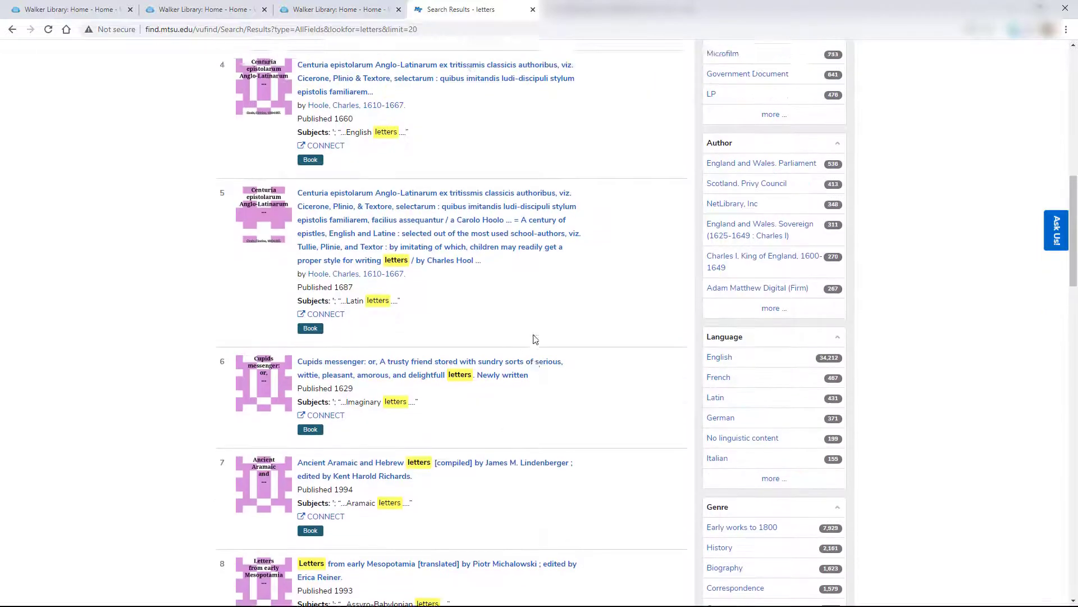
pyautogui.scroll(6, 532, 341)
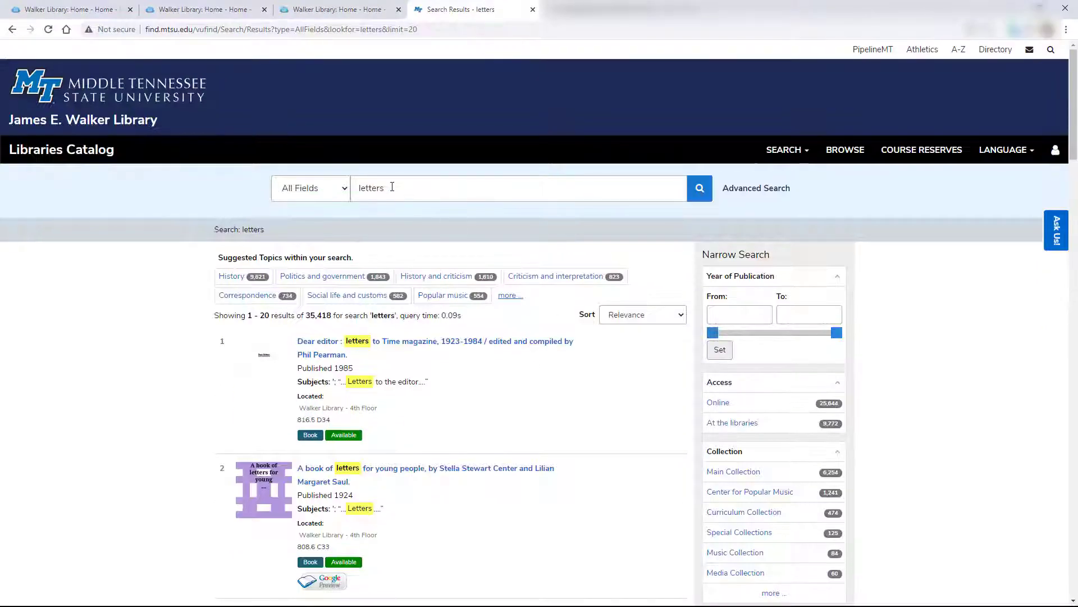
pyautogui.click(393, 187)
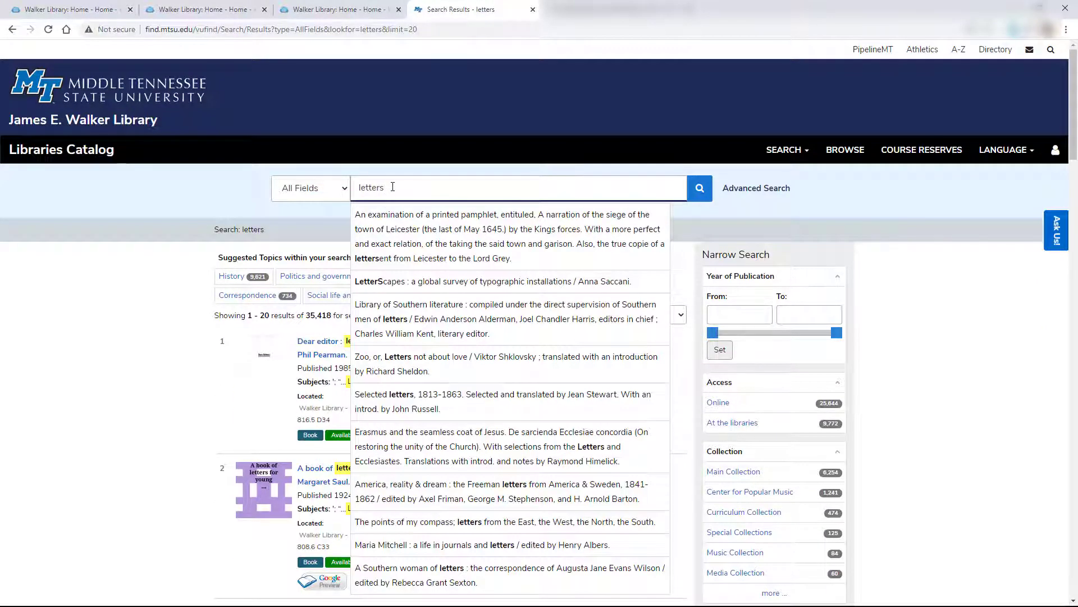
pyautogui.press('BackSpace')
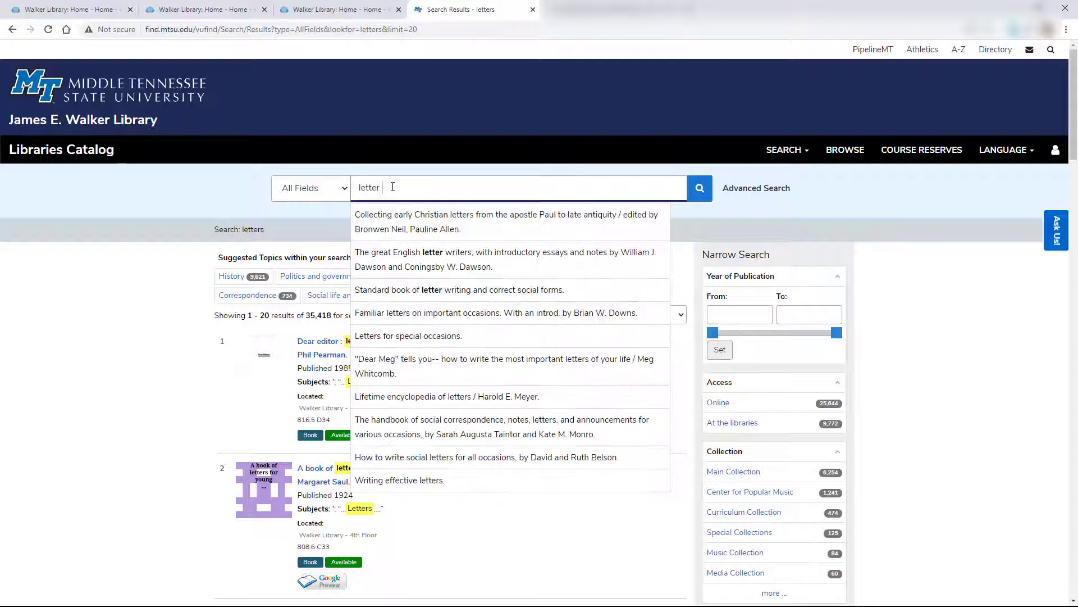
pyautogui.write('writing')
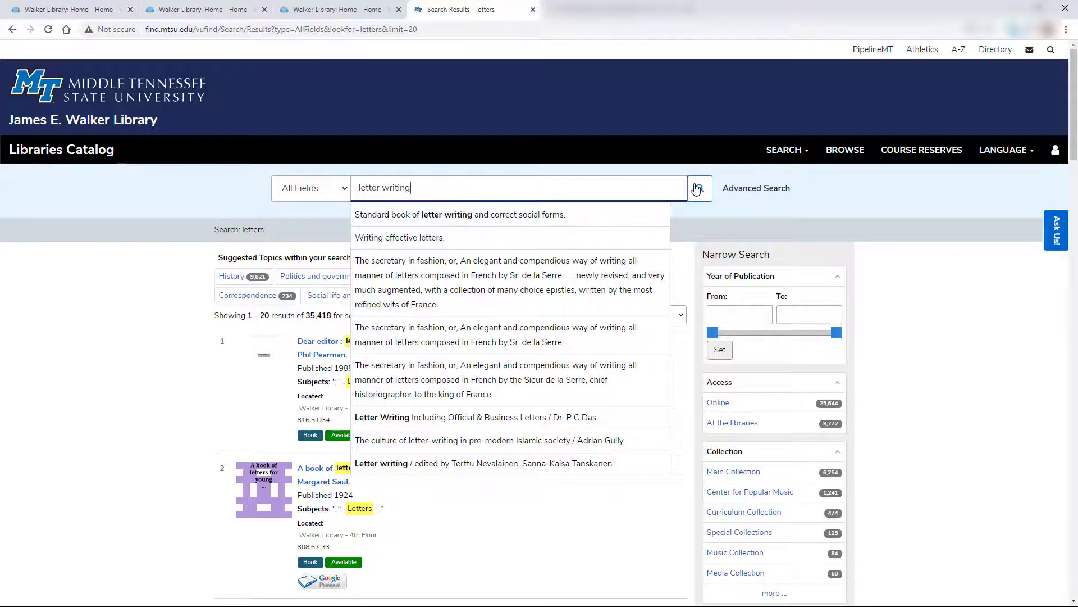
pyautogui.click(697, 188)
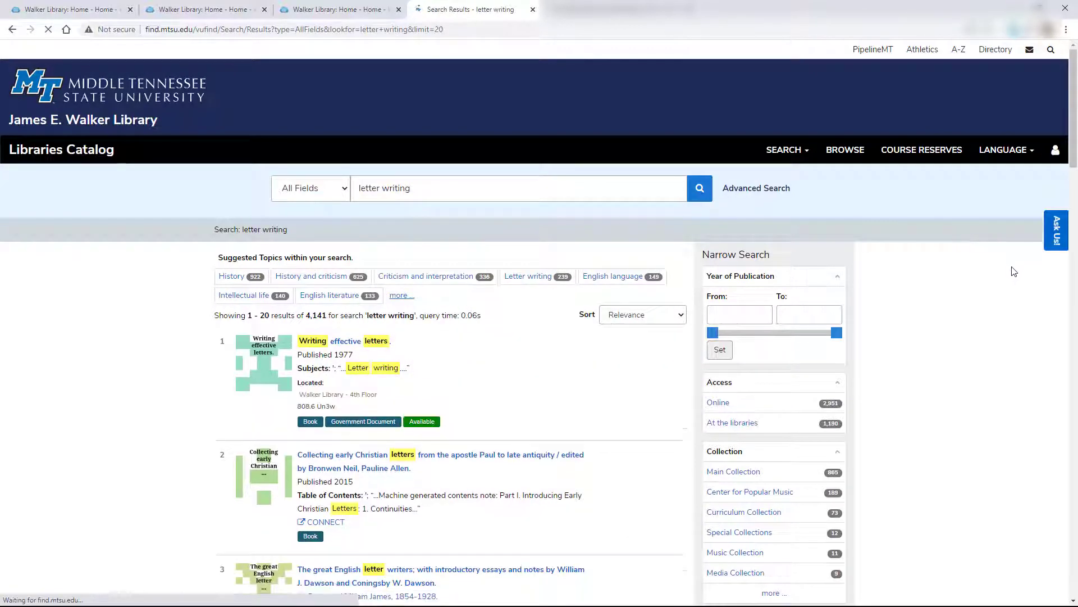
# Step: Look through the "letter writing" results for relevant books, checking their subjects, publication dates and locations
pyautogui.scroll(-1, 1015, 271)
pyautogui.scroll(-2, 1014, 271)
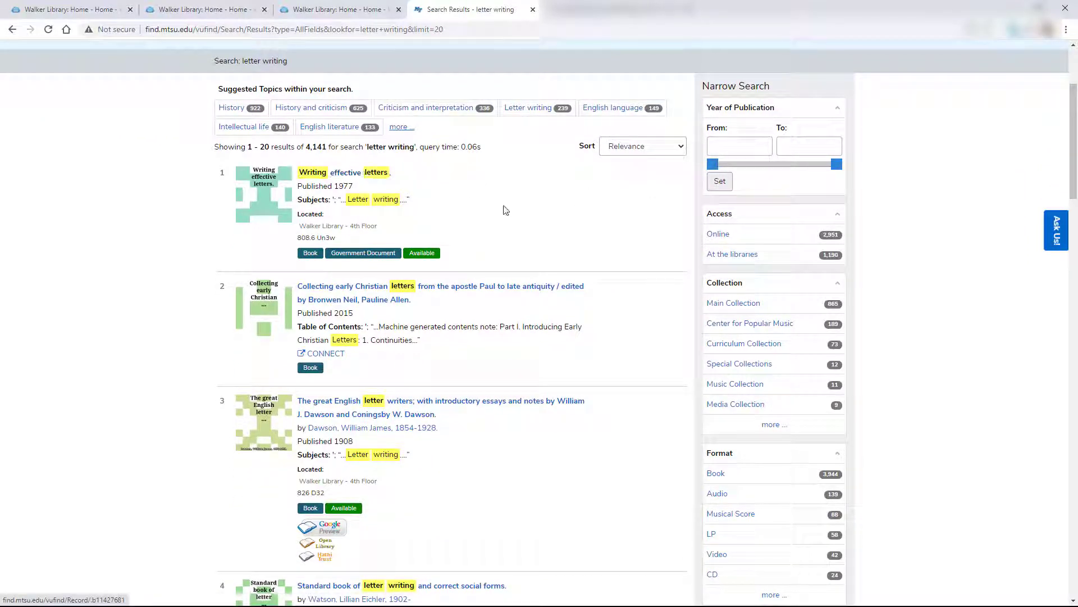
pyautogui.scroll(-1, 505, 209)
pyautogui.scroll(-1, 601, 278)
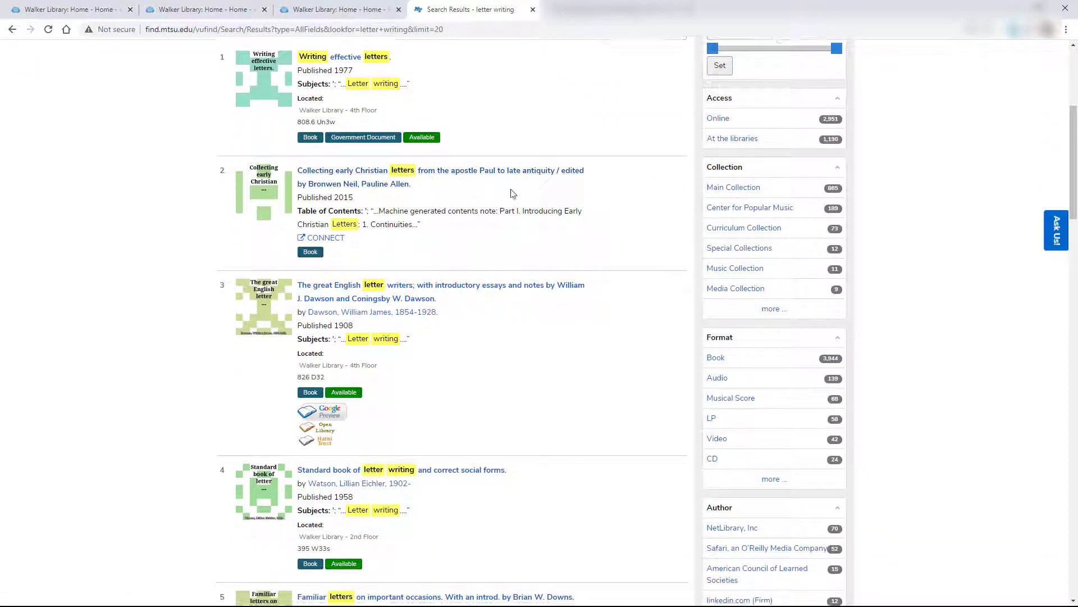
pyautogui.scroll(-1, 483, 208)
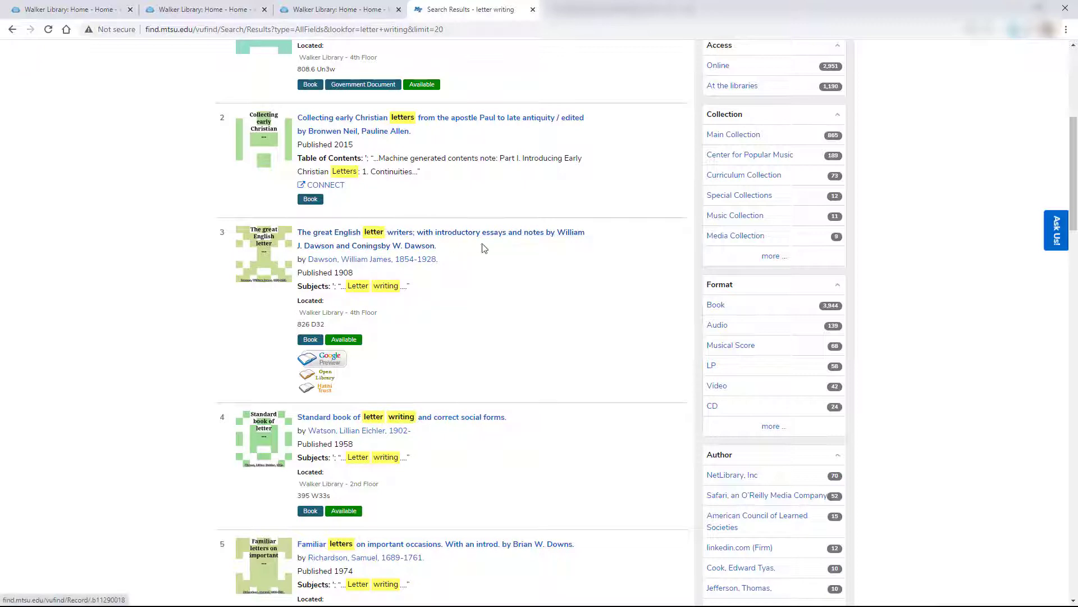
pyautogui.scroll(-2, 518, 255)
pyautogui.scroll(-1, 518, 255)
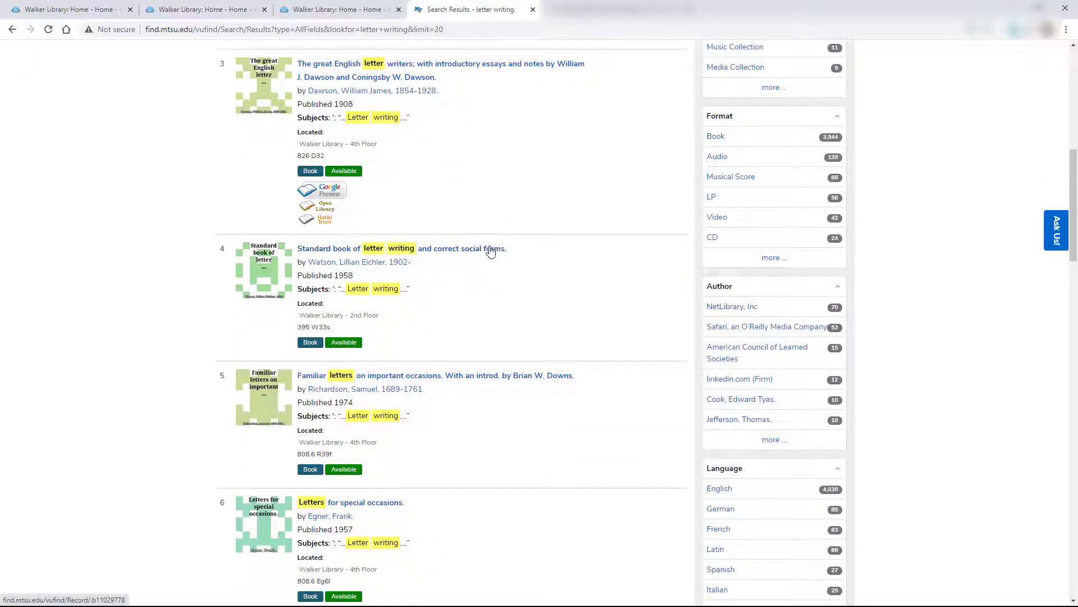
pyautogui.scroll(-1, 497, 281)
pyautogui.scroll(-4, 496, 281)
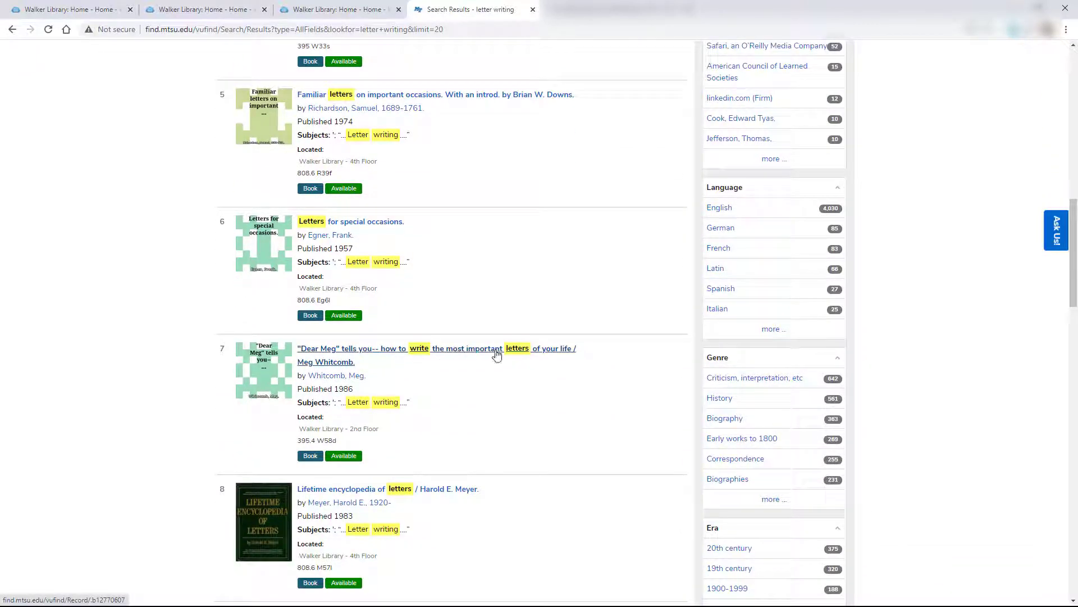
pyautogui.scroll(-2, 533, 361)
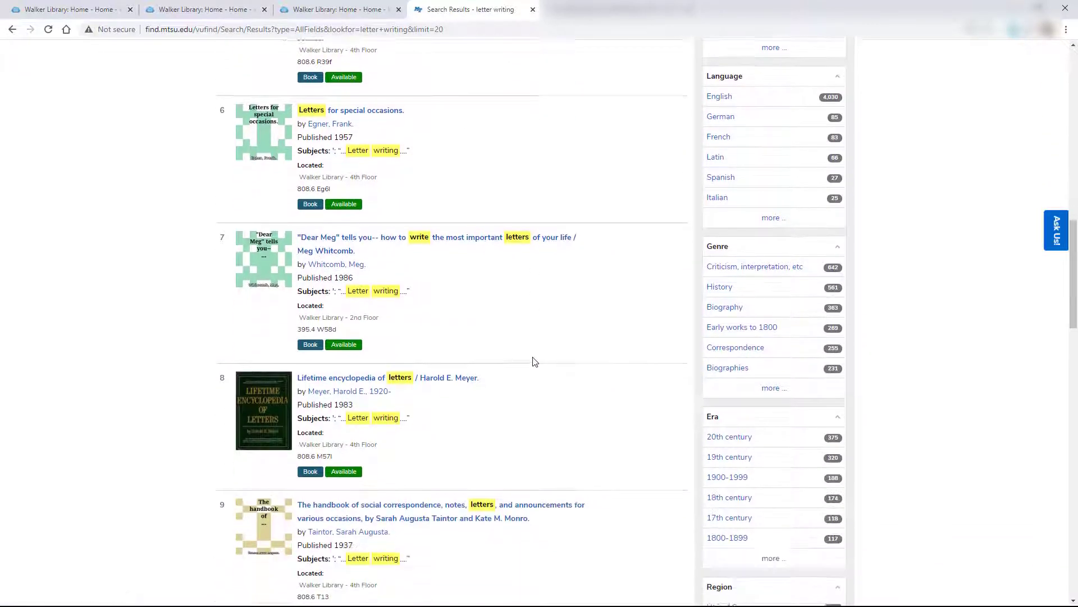
pyautogui.scroll(-3, 534, 361)
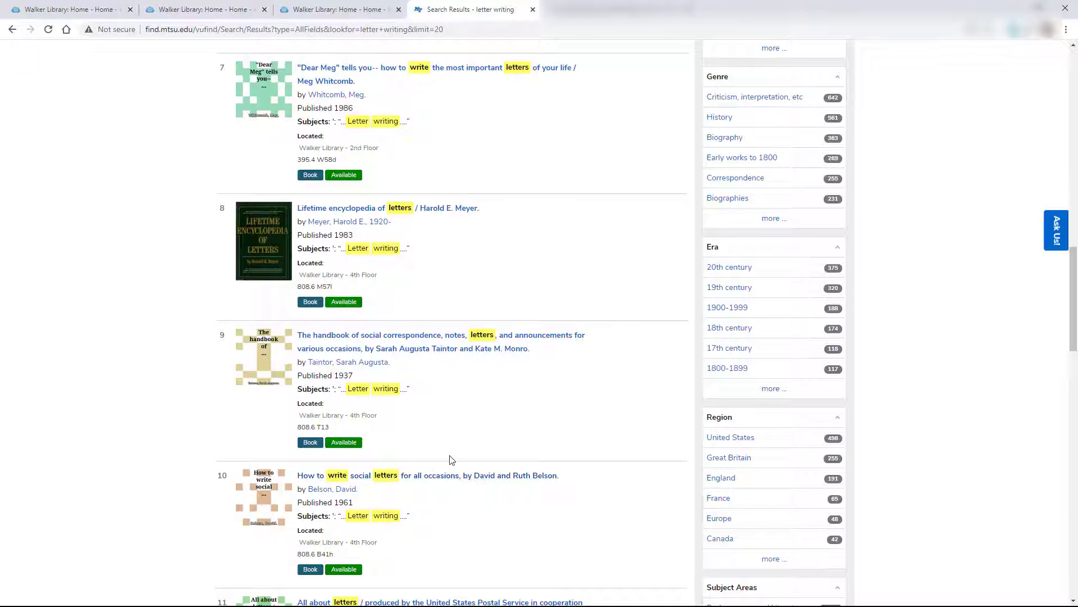
# Step: Limit the "letter writing" results to publication years 2010 to 2020
pyautogui.scroll(1, 452, 460)
pyautogui.moveTo(1076, 283); pyautogui.dragTo(1074, 124)
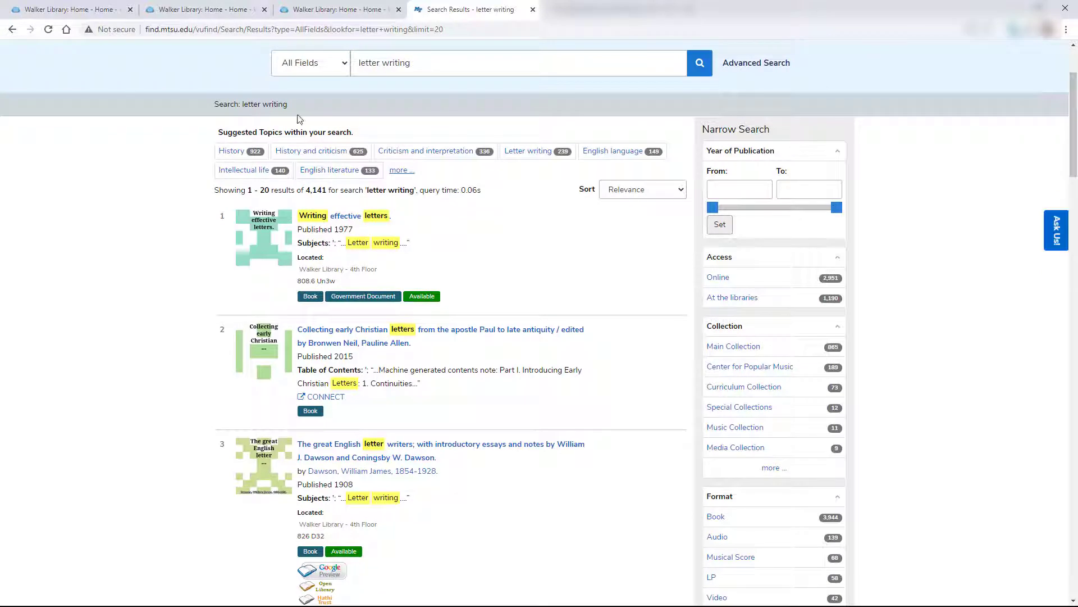
pyautogui.click(743, 194)
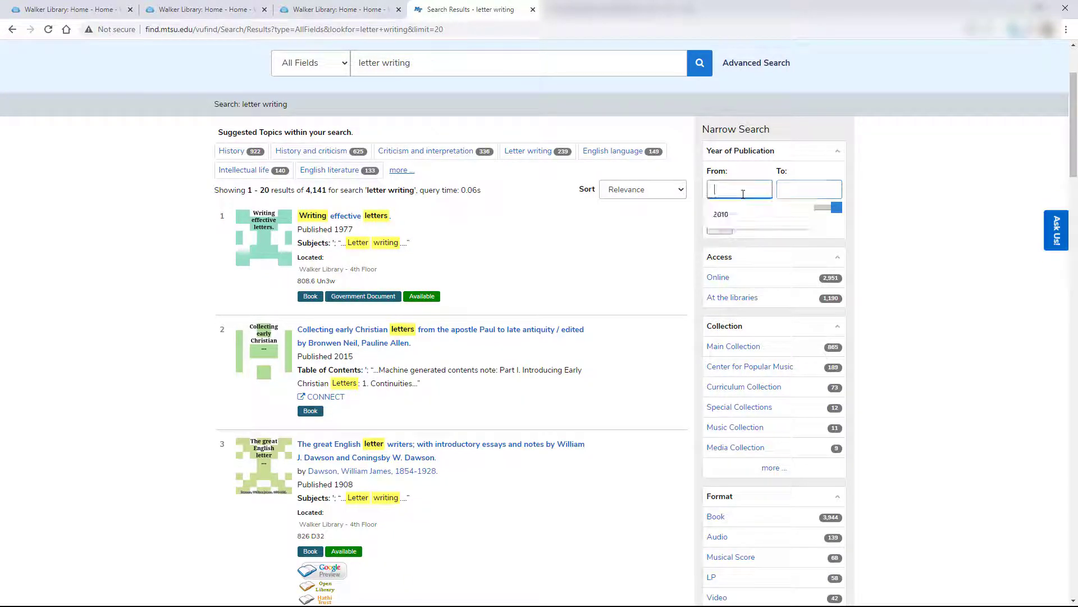
pyautogui.write('2010')
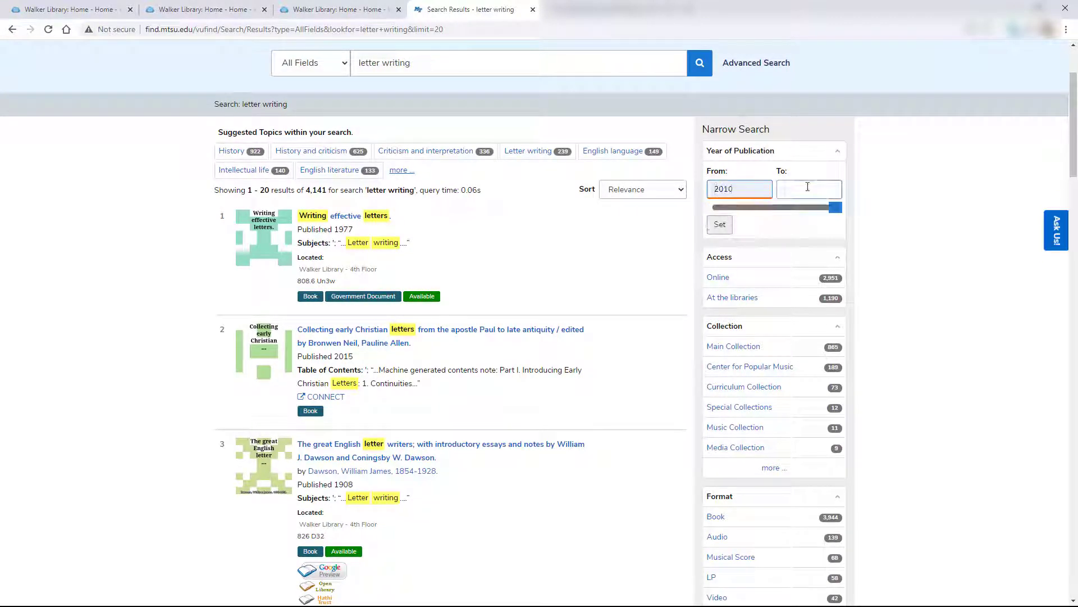
pyautogui.click(808, 188)
pyautogui.click(804, 212)
pyautogui.press('Return')
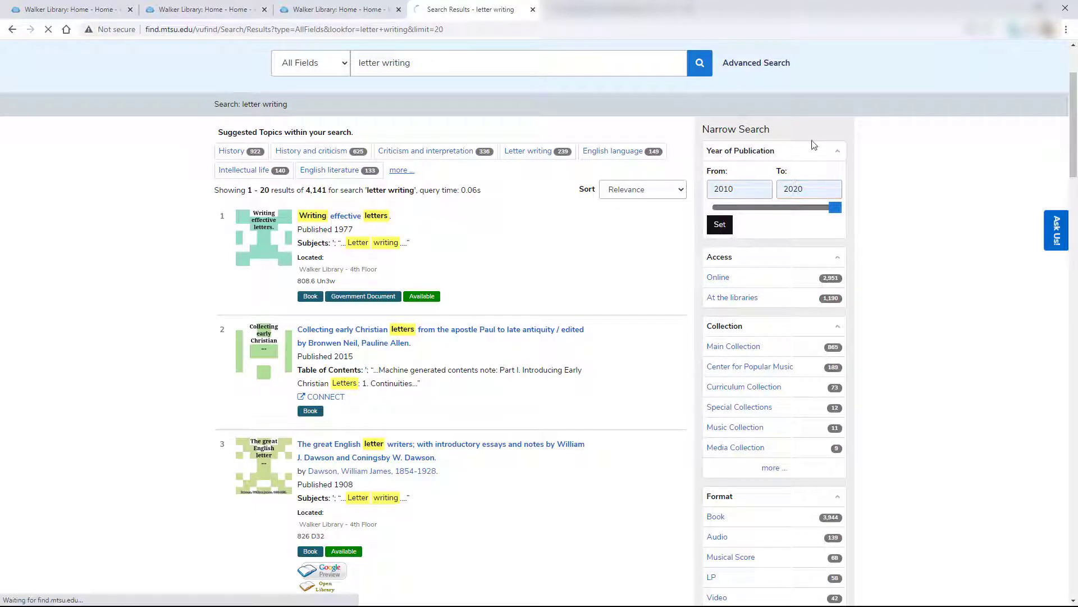
# Step: Narrow the 2010-2020 letter writing results to items at the libraries and skim the remaining titles
pyautogui.scroll(-2, 912, 141)
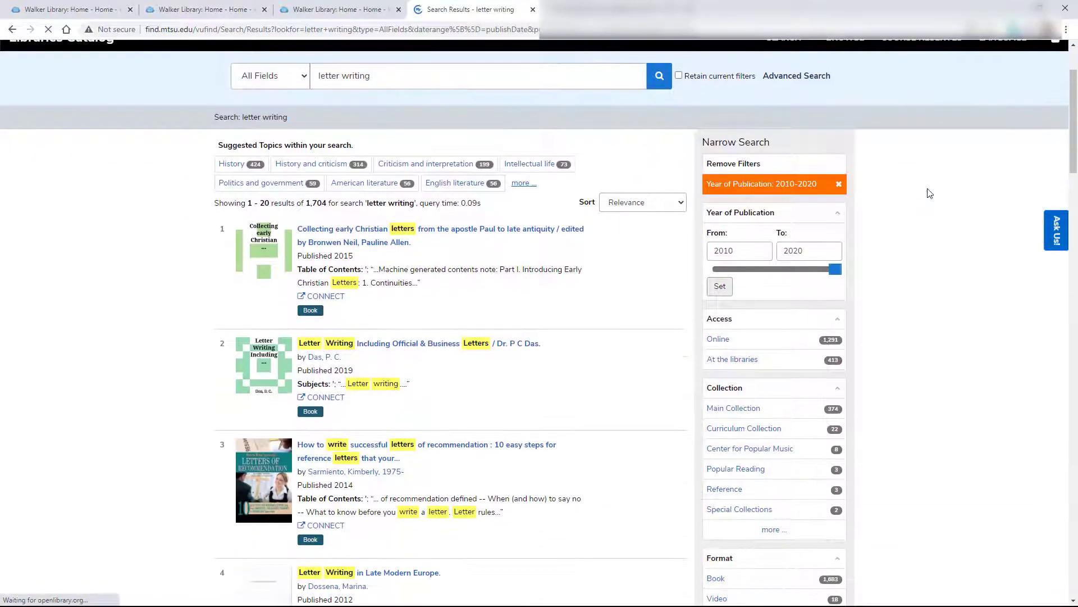
pyautogui.scroll(-2, 930, 194)
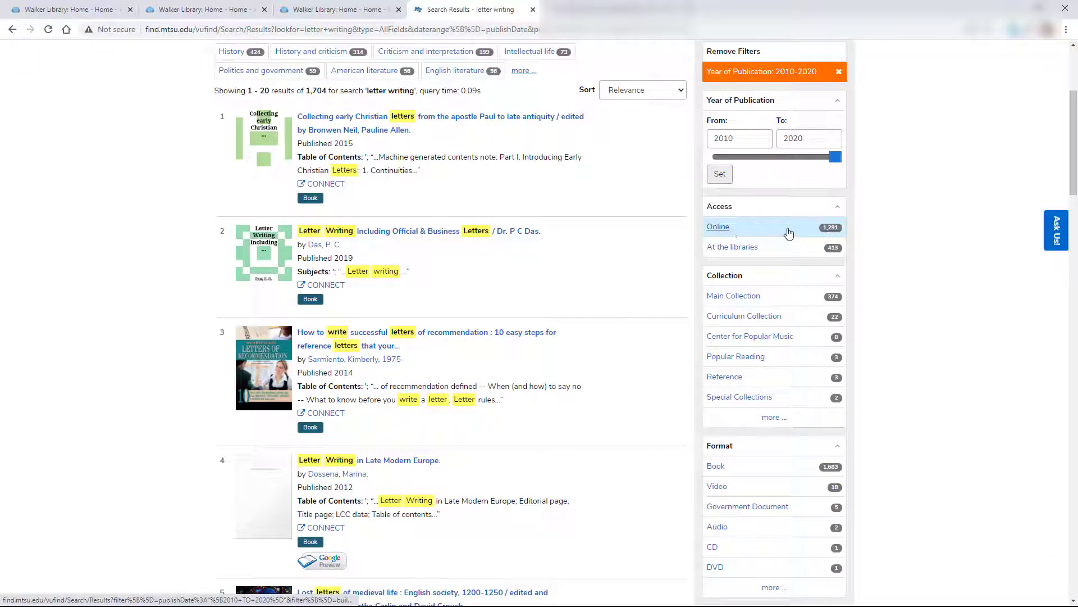
pyautogui.click(726, 248)
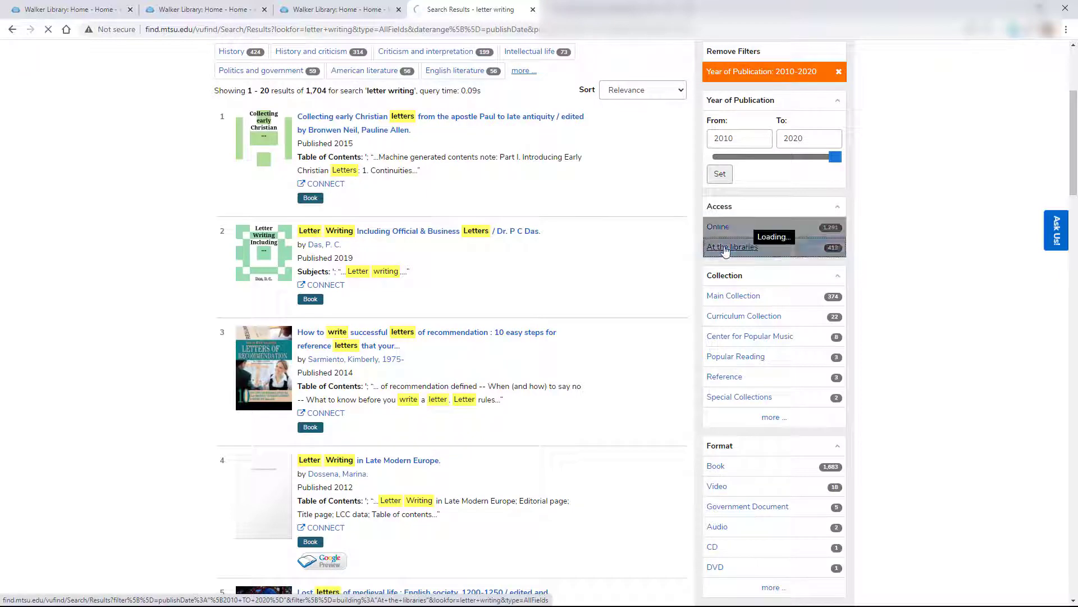
pyautogui.scroll(-5, 938, 242)
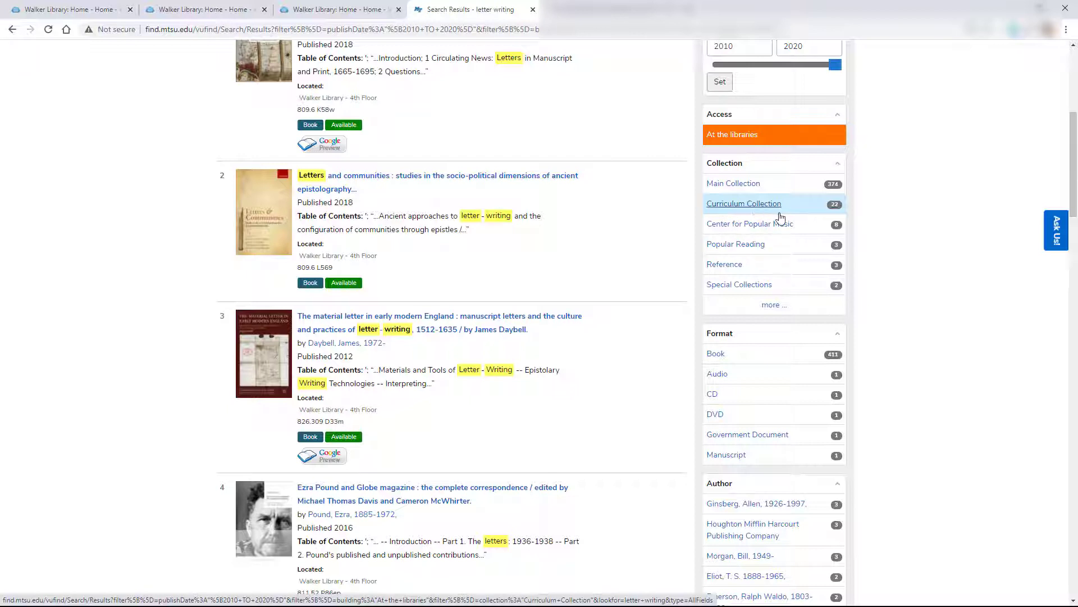
pyautogui.scroll(-2, 926, 270)
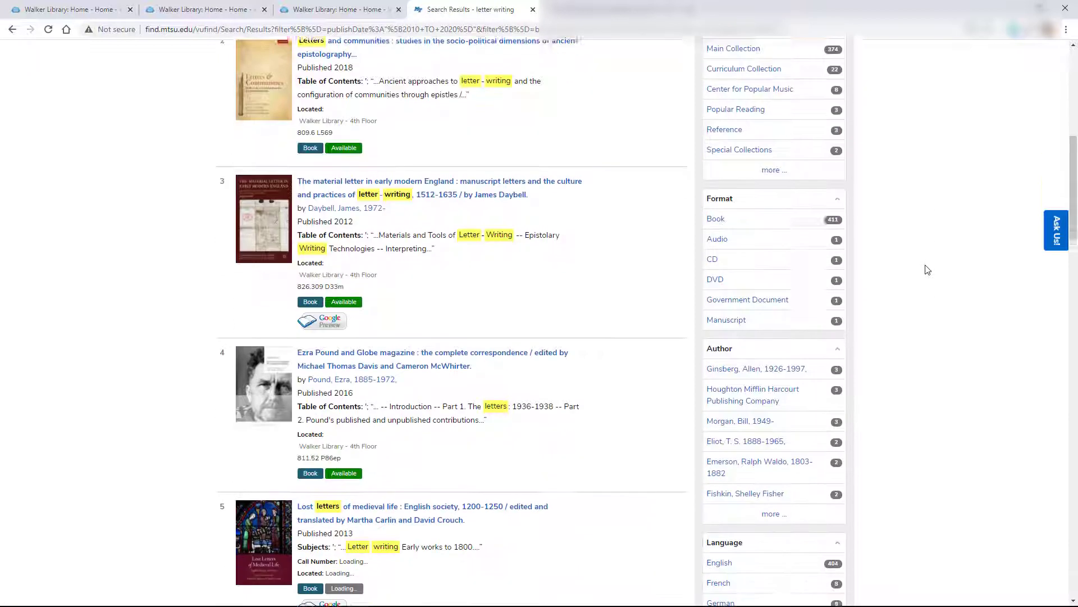
# Step: Look through the remaining letter writing results and the available Language, Genre, Era and Region filters
pyautogui.scroll(-7, 927, 270)
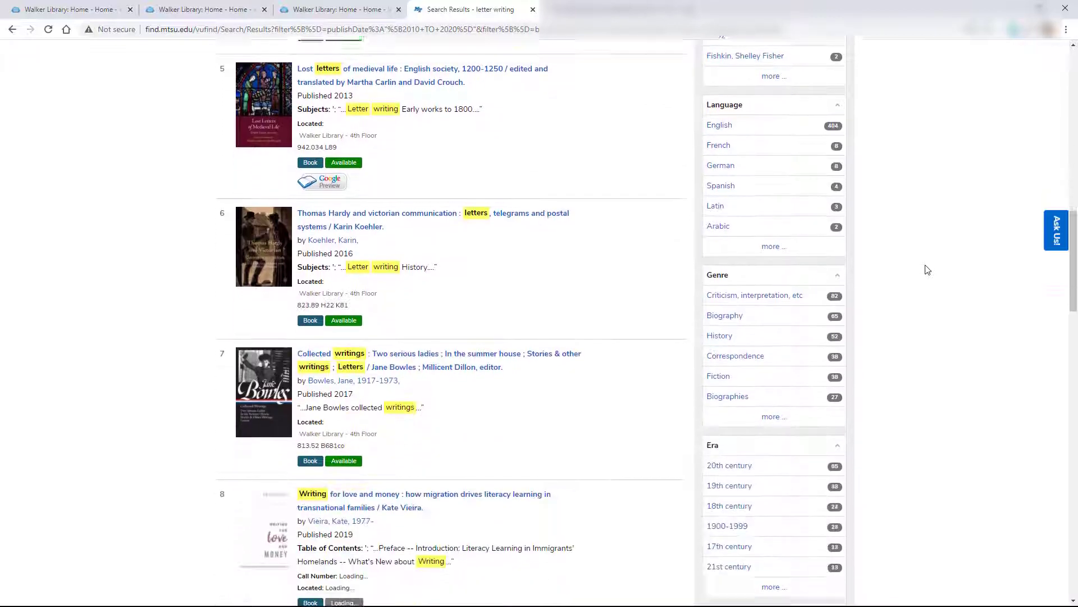
pyautogui.scroll(-2, 928, 270)
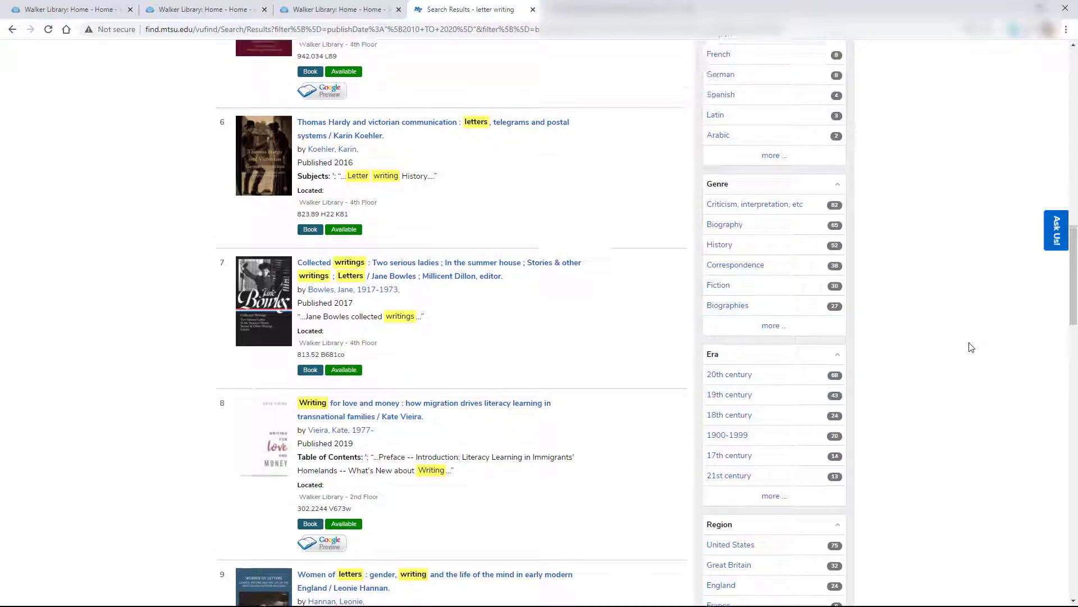
pyautogui.scroll(1, 970, 344)
pyautogui.moveTo(1074, 312); pyautogui.dragTo(1074, 270)
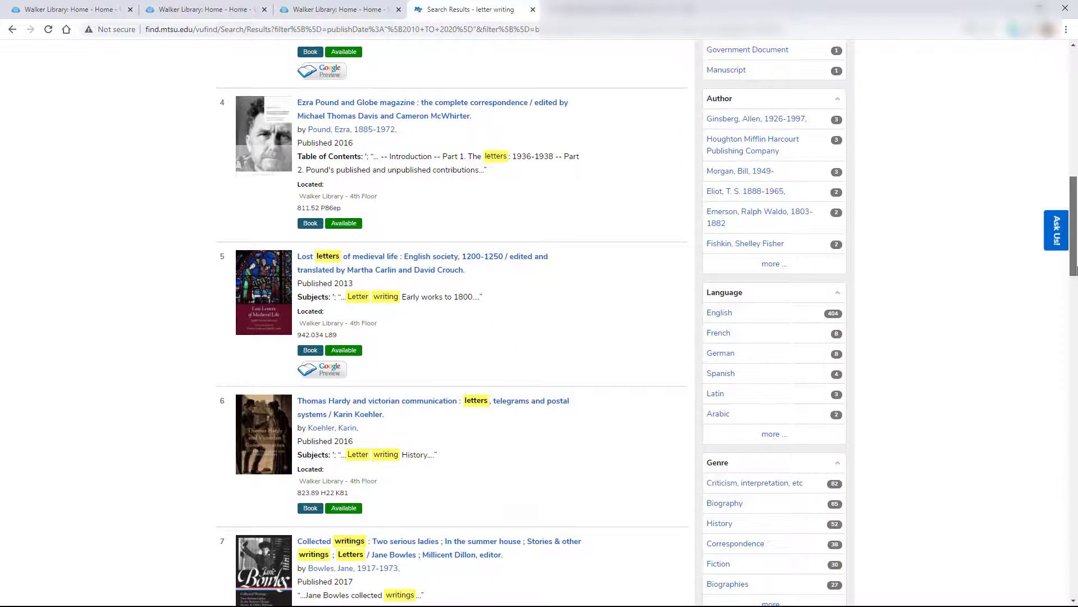
# Step: Open the Ask Us librarian chat form and go to its name field
pyautogui.click(1057, 230)
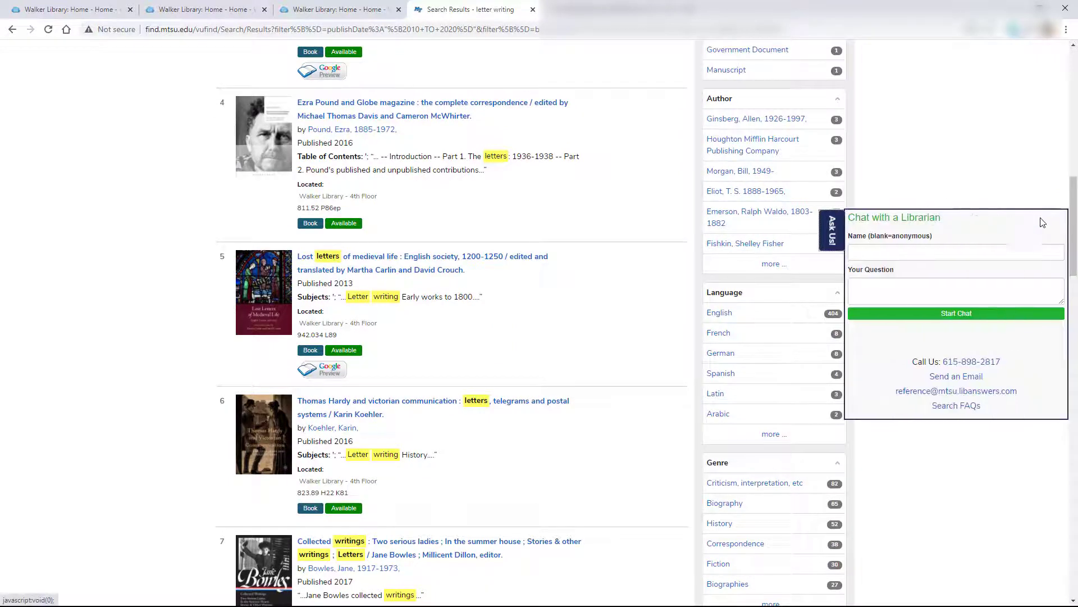
pyautogui.click(896, 252)
pyautogui.click(949, 228)
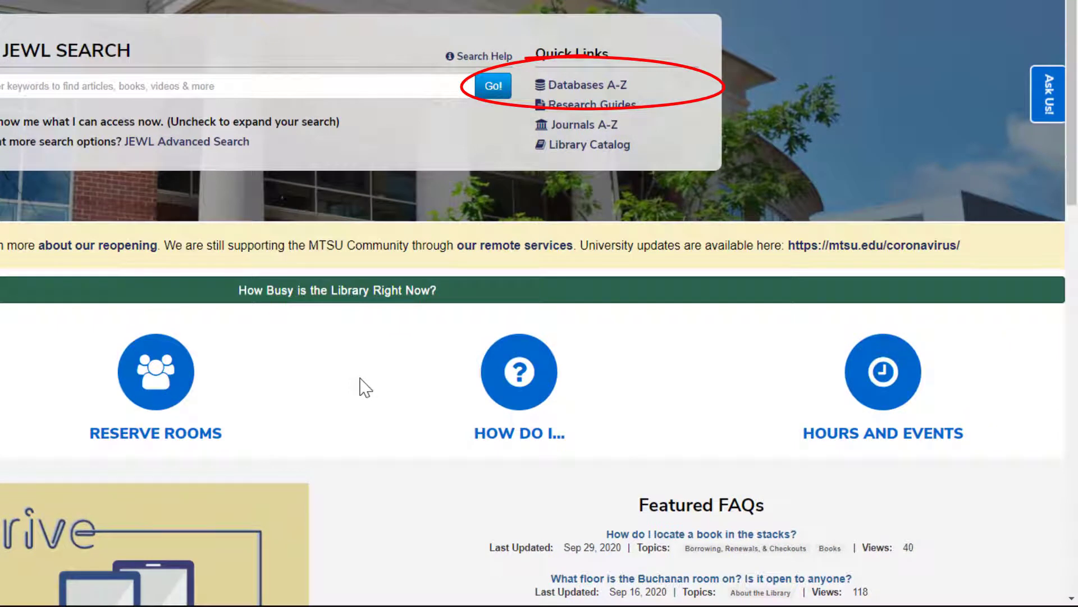
# Step: Open the library's A-Z Databases list and limit it to the Biographical Sources subject
pyautogui.click(596, 92)
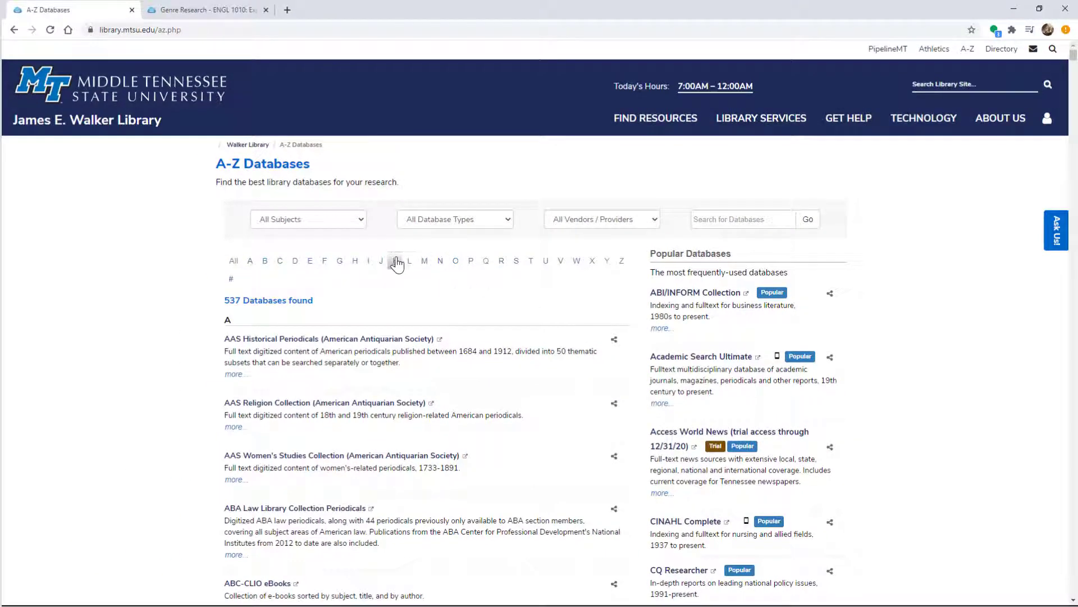
pyautogui.click(355, 225)
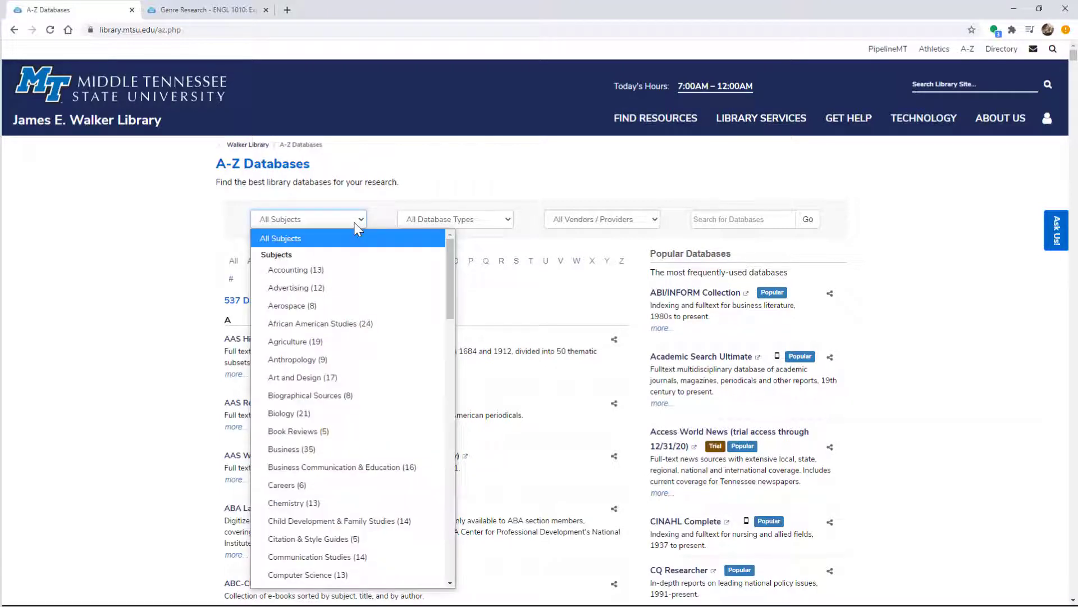
pyautogui.click(319, 398)
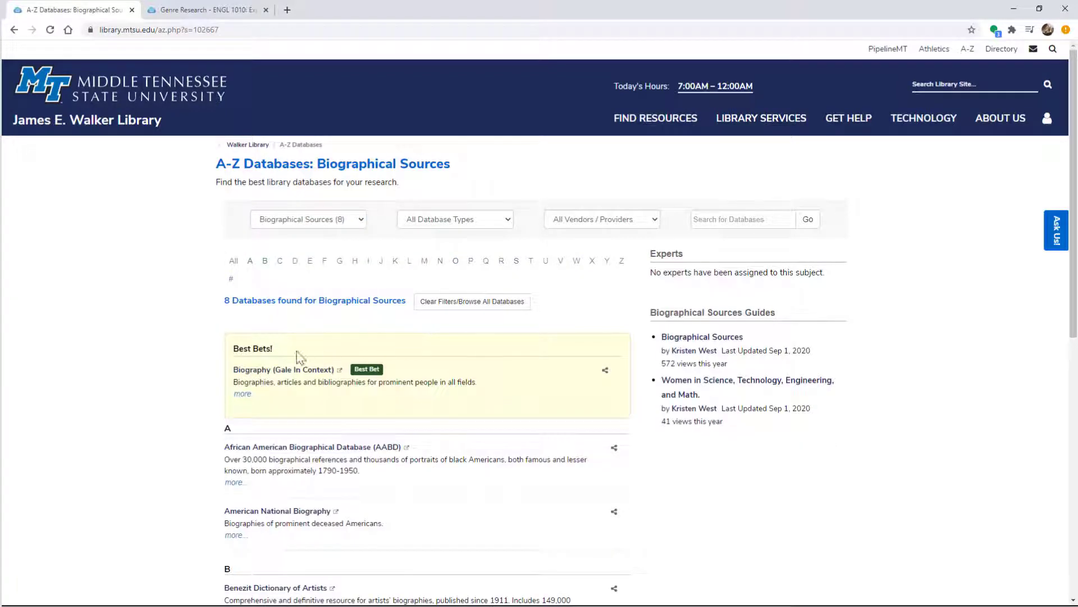
# Step: Open Biography (Gale In Context) by signing in with the MTSU account and its password, and look over the people categories
pyautogui.click(303, 371)
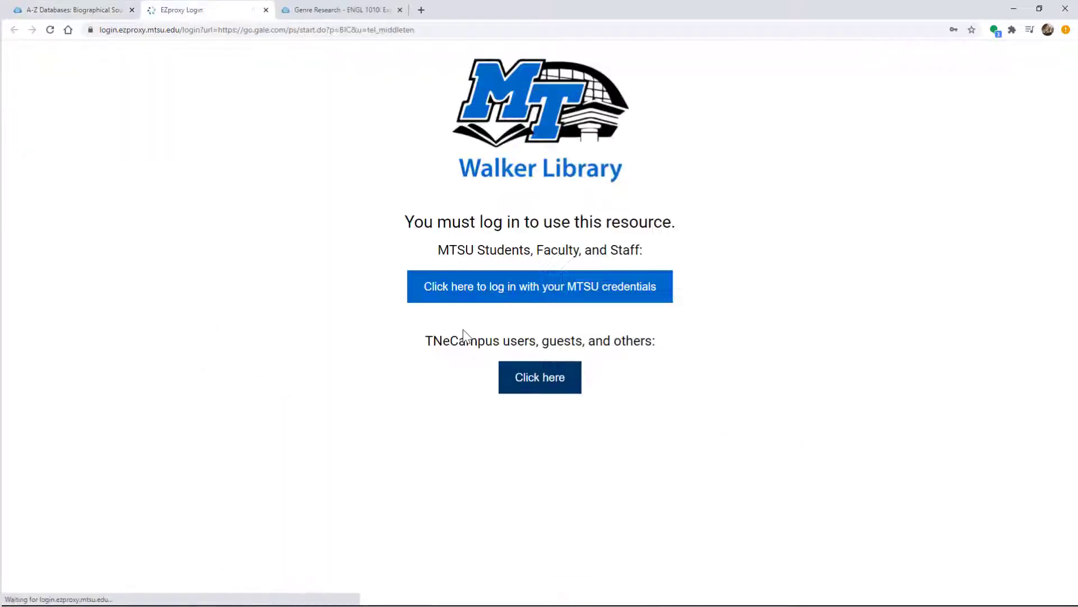
pyautogui.click(553, 293)
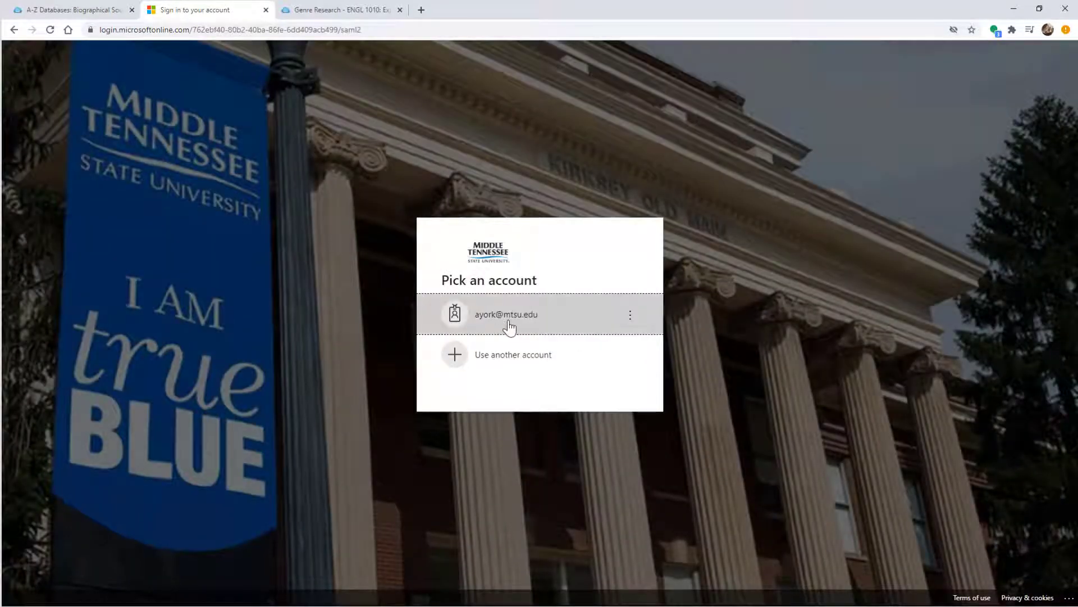
pyautogui.click(509, 327)
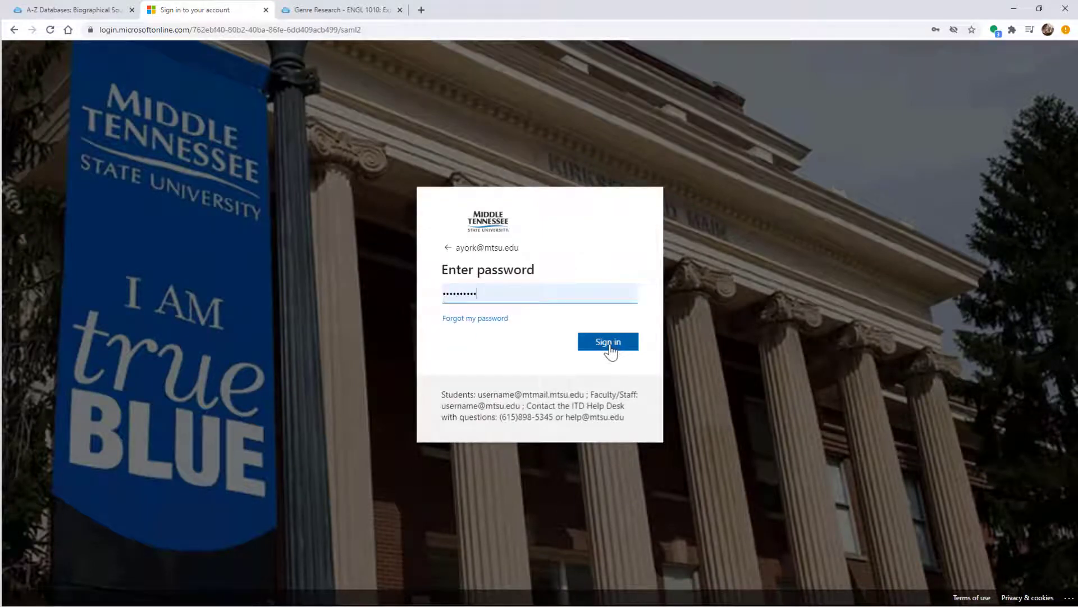
pyautogui.click(610, 346)
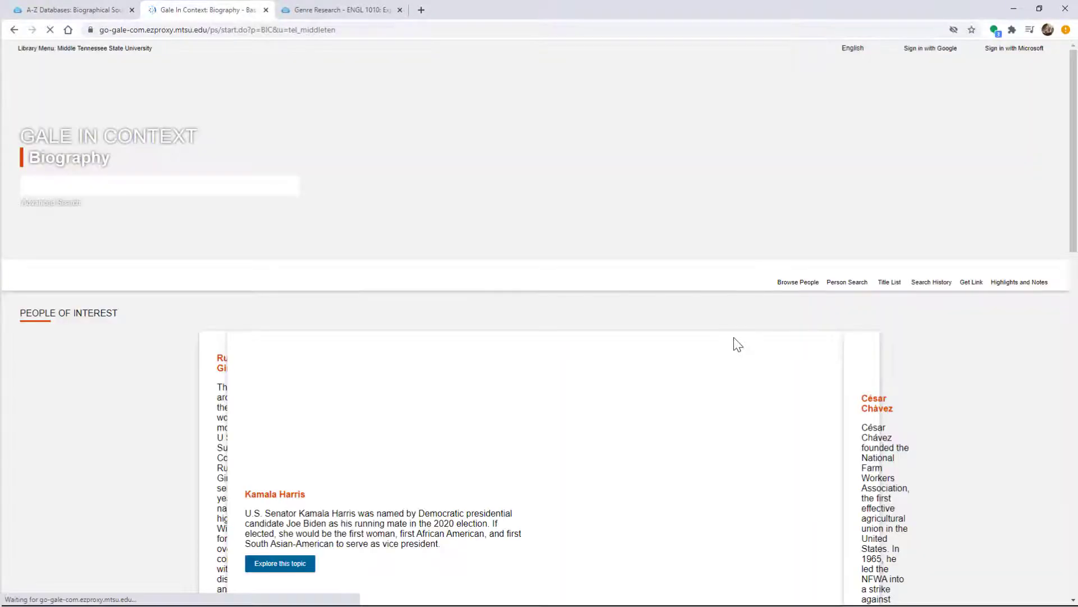
pyautogui.scroll(-4, 539, 348)
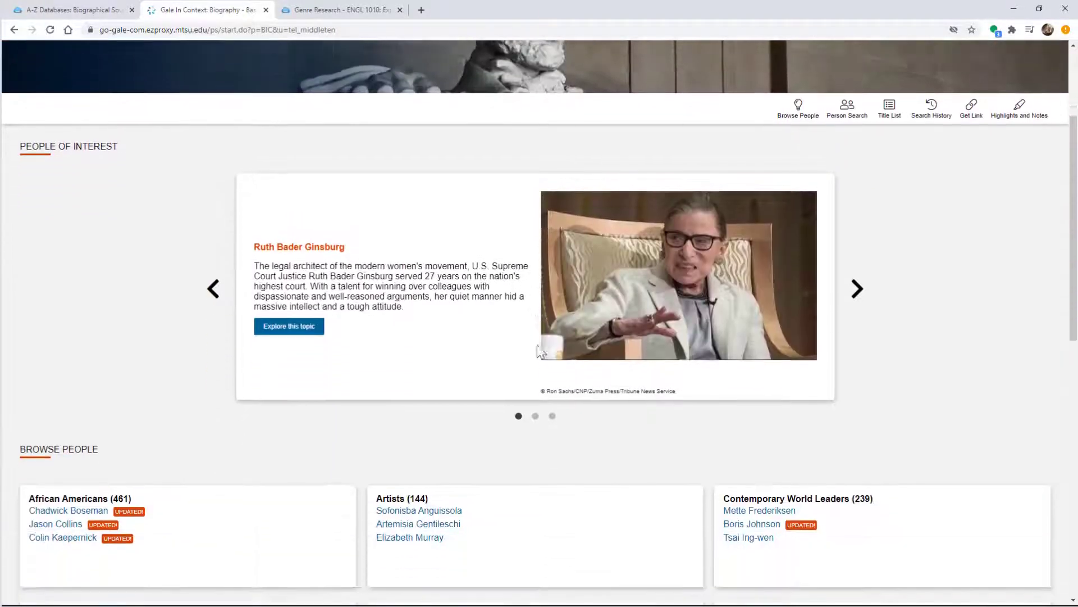
pyautogui.scroll(-1, 493, 340)
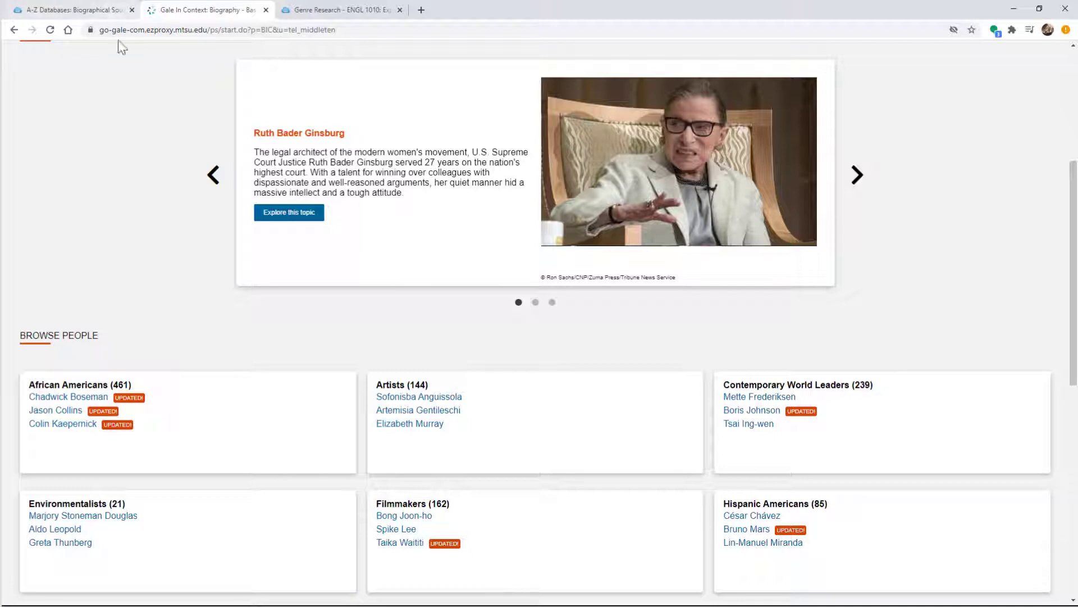
# Step: Return to the A-Z Databases list and limit it to the Legal Resources subject
pyautogui.click(66, 10)
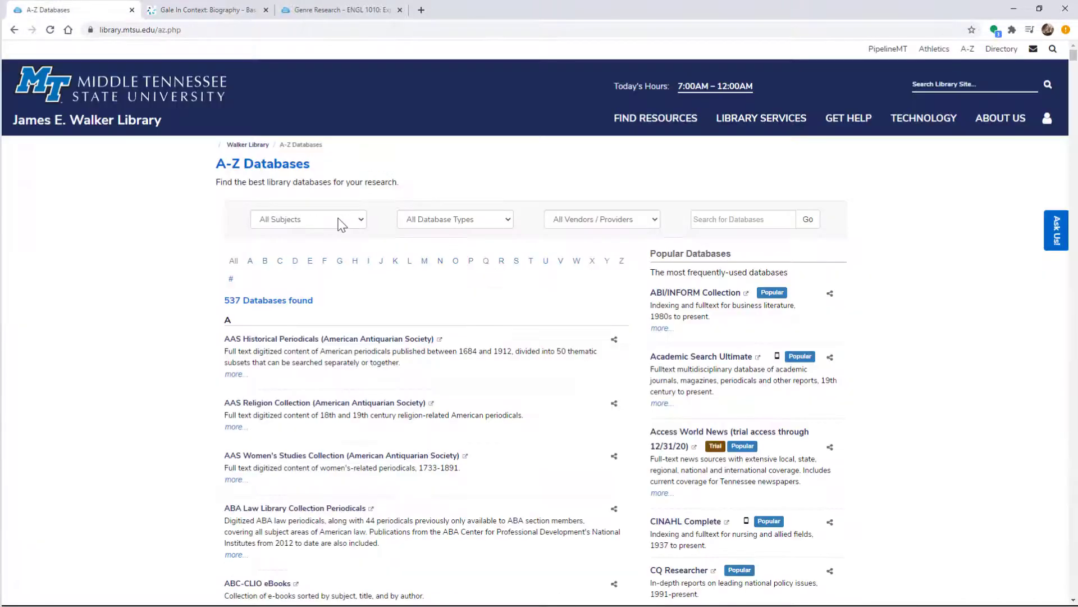
pyautogui.click(340, 224)
pyautogui.scroll(-10, 314, 344)
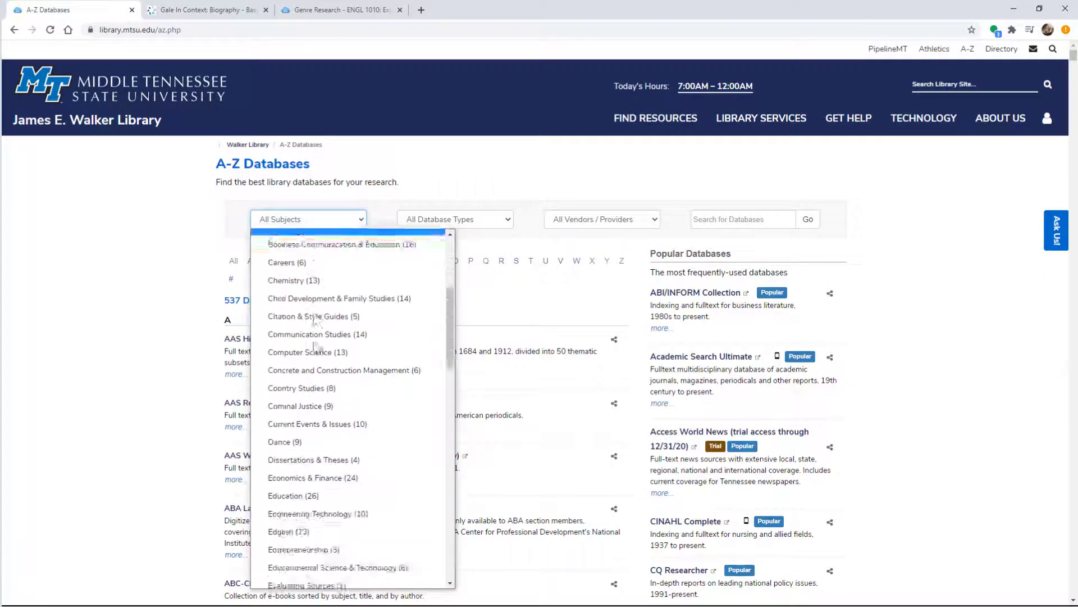
pyautogui.scroll(-3, 314, 344)
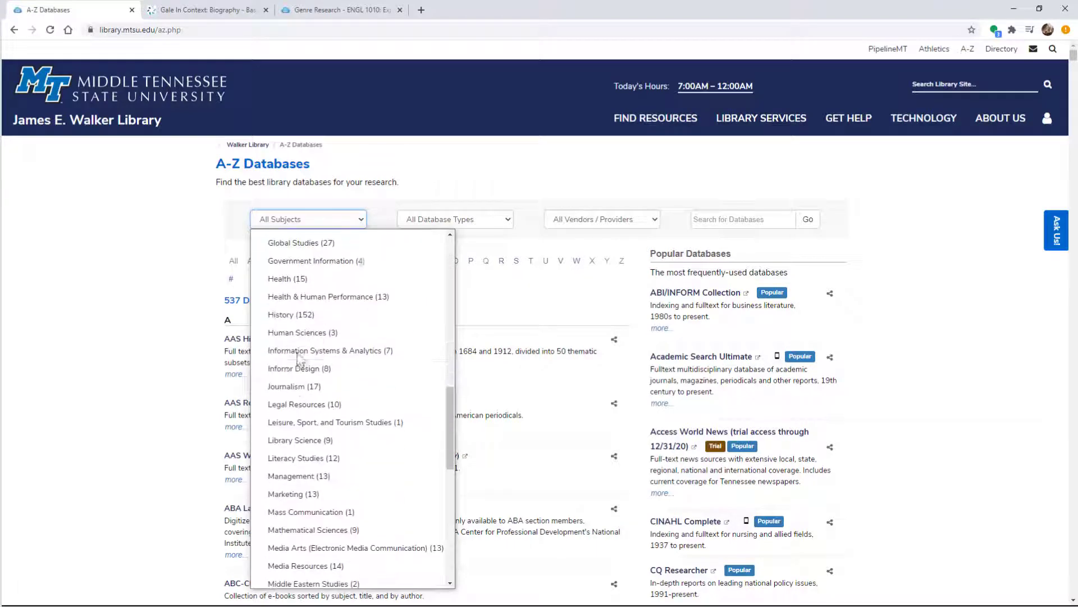
pyautogui.click(303, 405)
# Step: Examine the Legal Resources databases and their descriptions, from ABA Law Library Collection Periodicals through Westlaw Campus Research
pyautogui.scroll(-2, 527, 337)
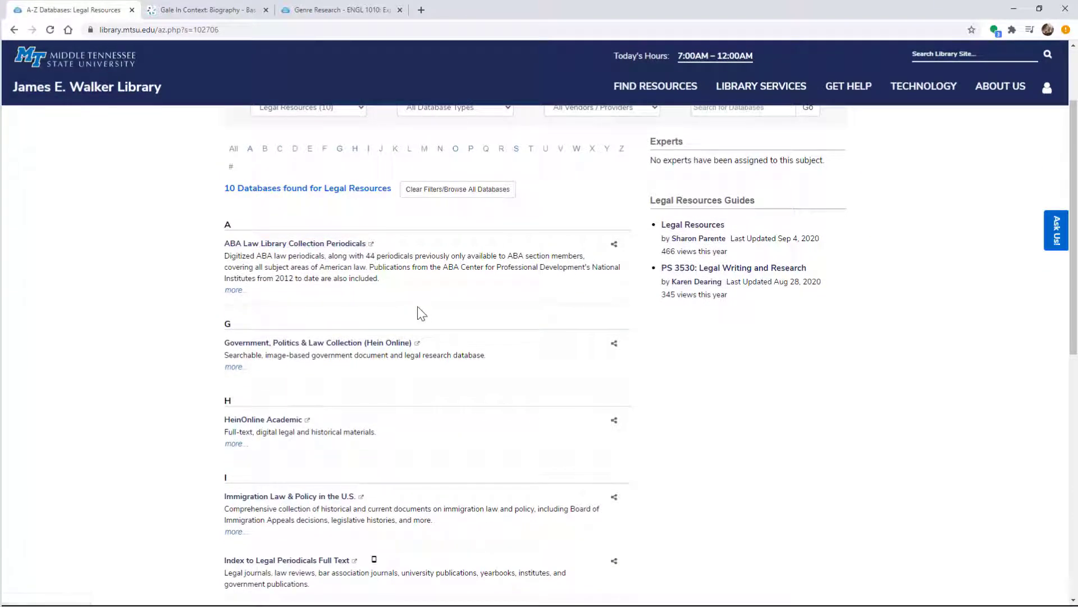
pyautogui.scroll(-1, 404, 298)
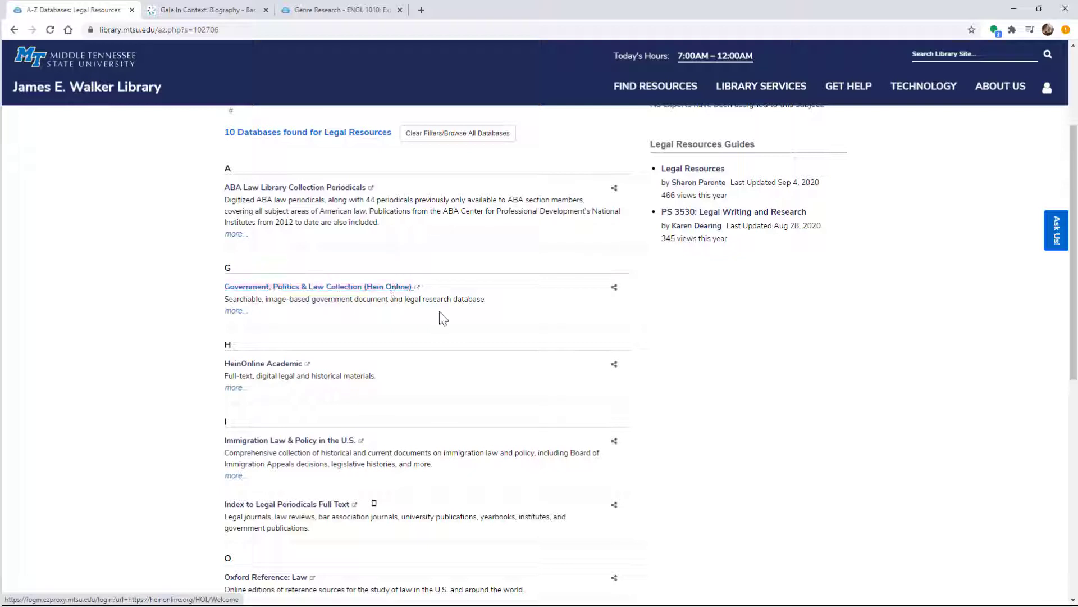
pyautogui.scroll(-2, 418, 371)
pyautogui.scroll(-3, 421, 372)
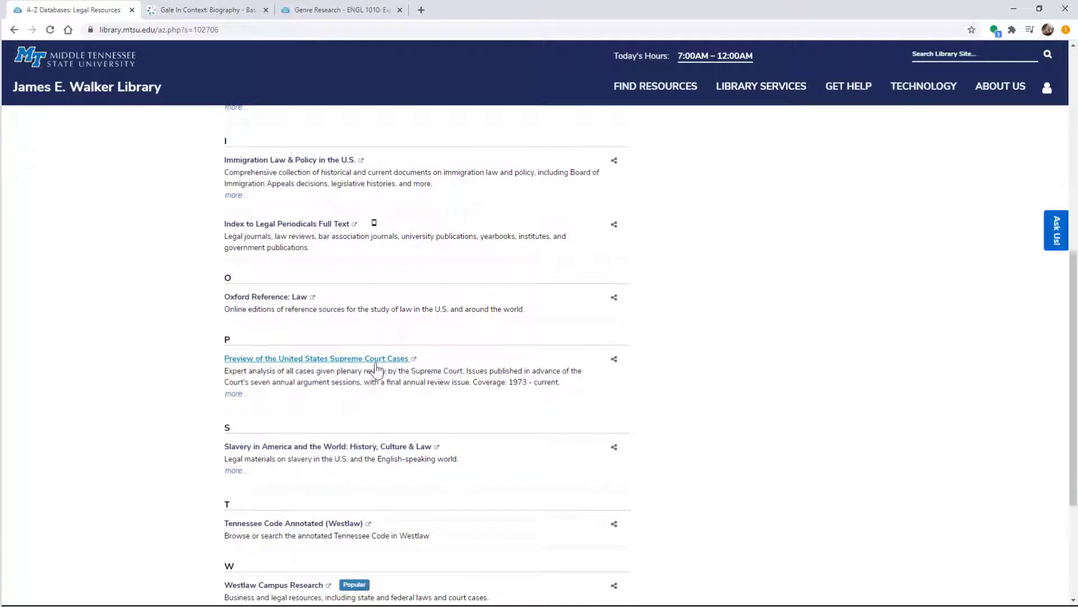
pyautogui.scroll(-1, 494, 438)
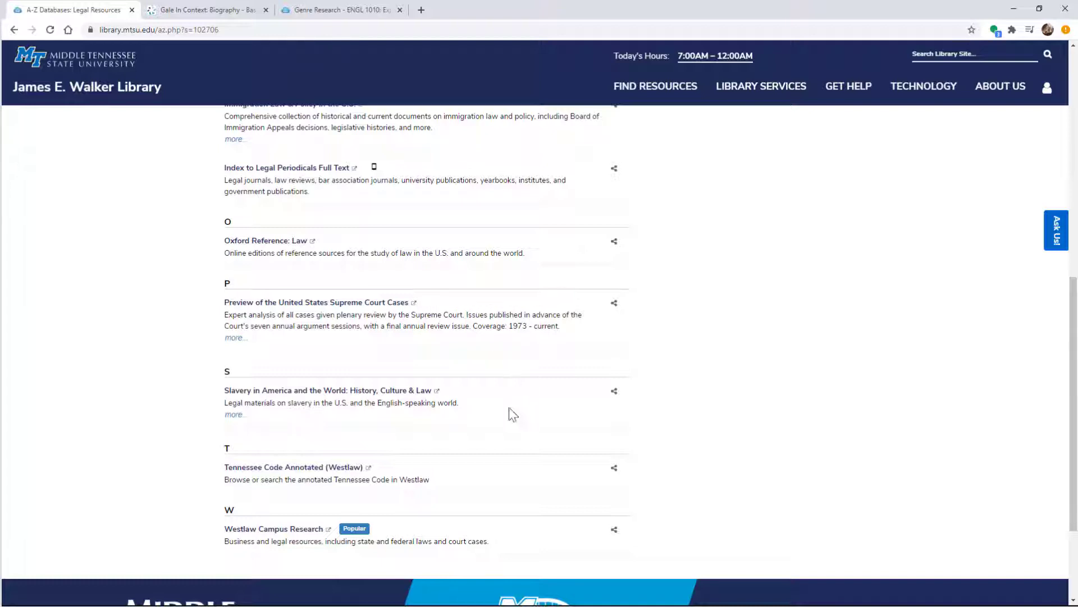
pyautogui.scroll(-1, 450, 472)
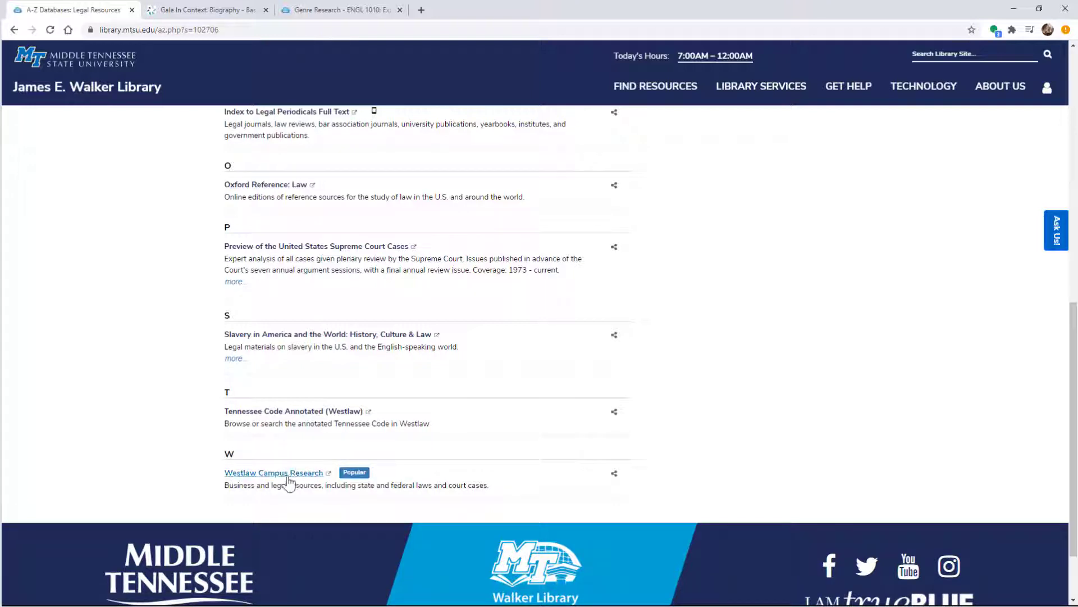
pyautogui.scroll(15, 291, 480)
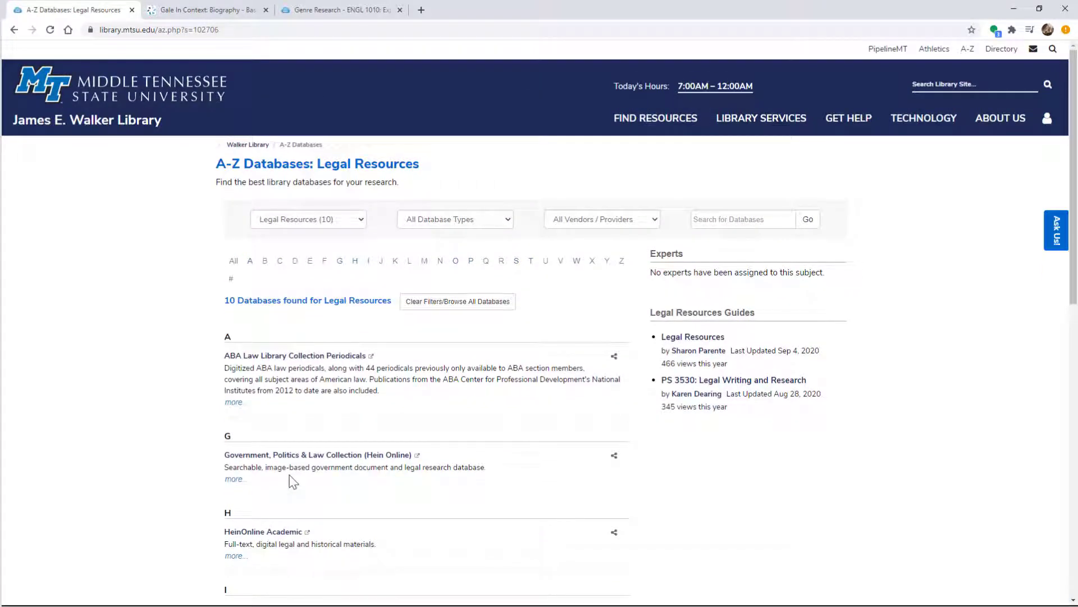
# Step: Switch to the ENGL 1010 Genre Research guide and read its JEWL Search, Library Catalog, Specialized Databases and Web Searches boxes
pyautogui.click(337, 10)
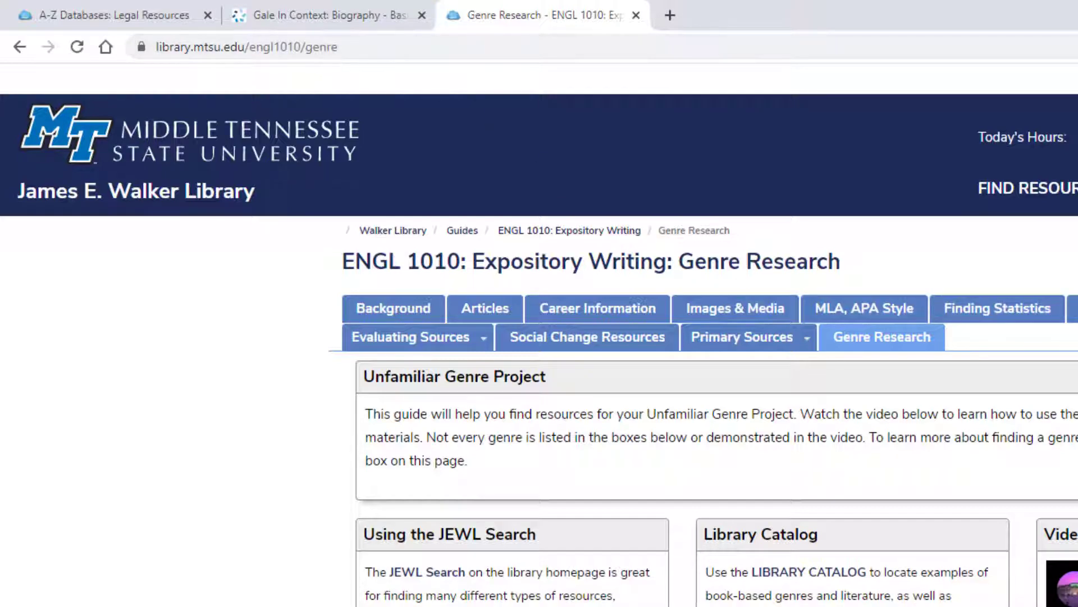
pyautogui.scroll(-2, 903, 290)
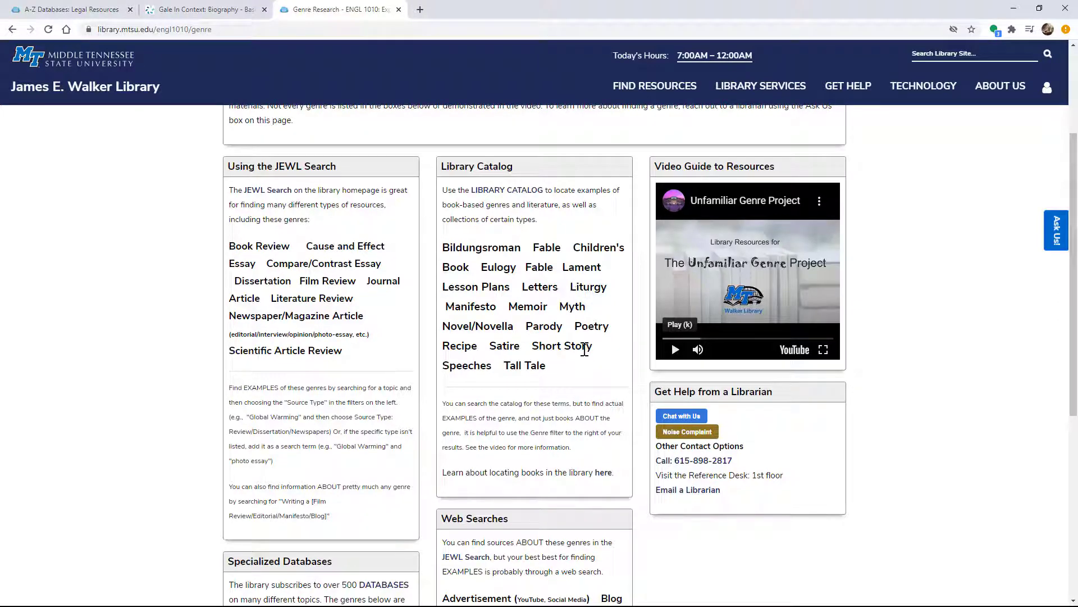
pyautogui.scroll(-3, 606, 384)
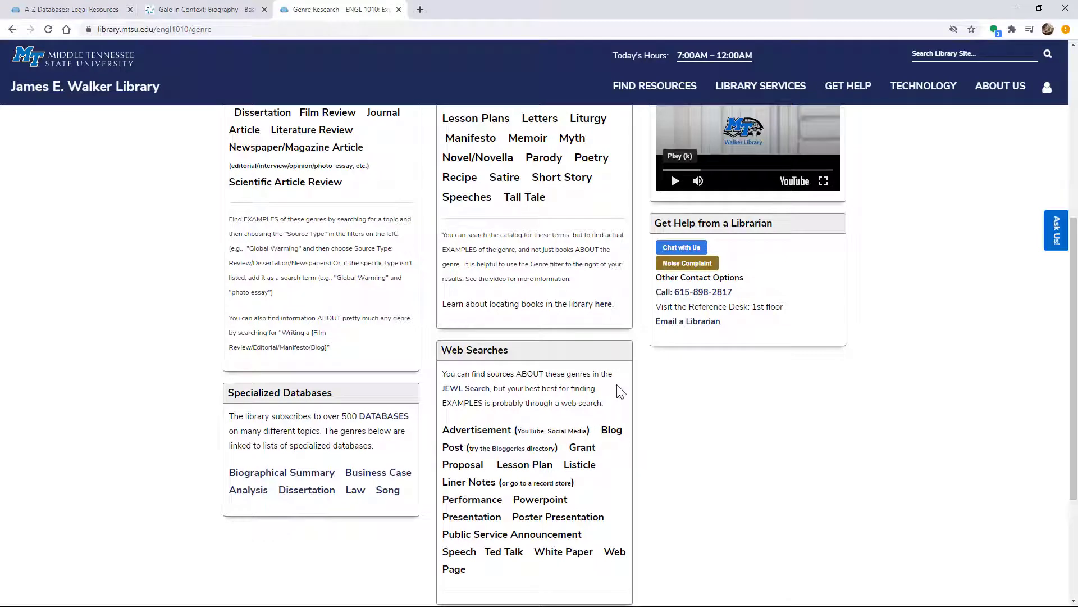
pyautogui.scroll(-1, 621, 390)
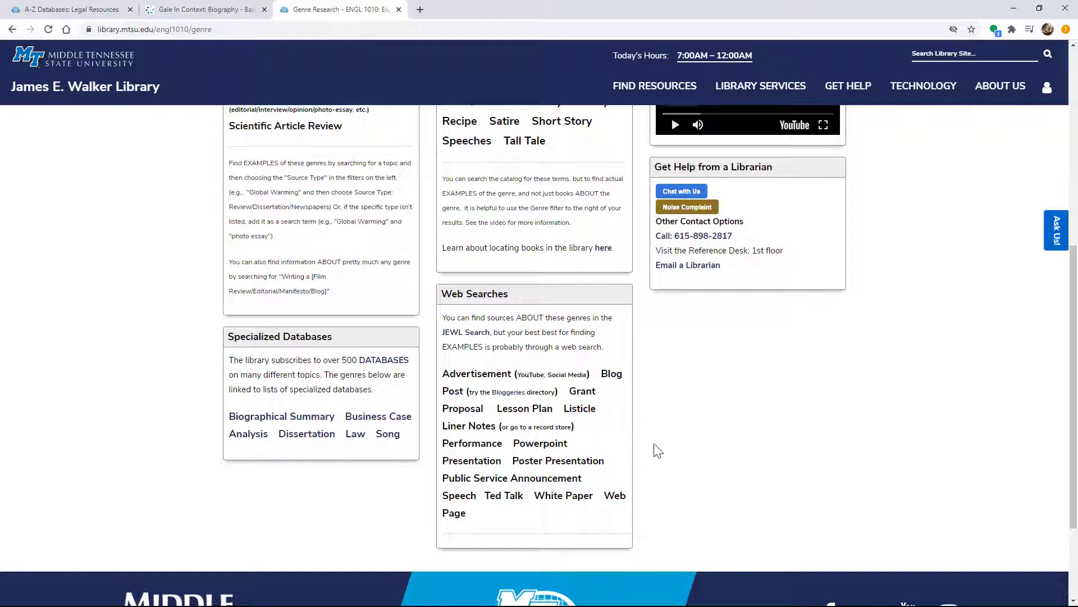
# Step: Go back to the guide's Unfamiliar Genre Project introduction and video, and briefly open and close the Ask Us chat
pyautogui.scroll(1, 704, 466)
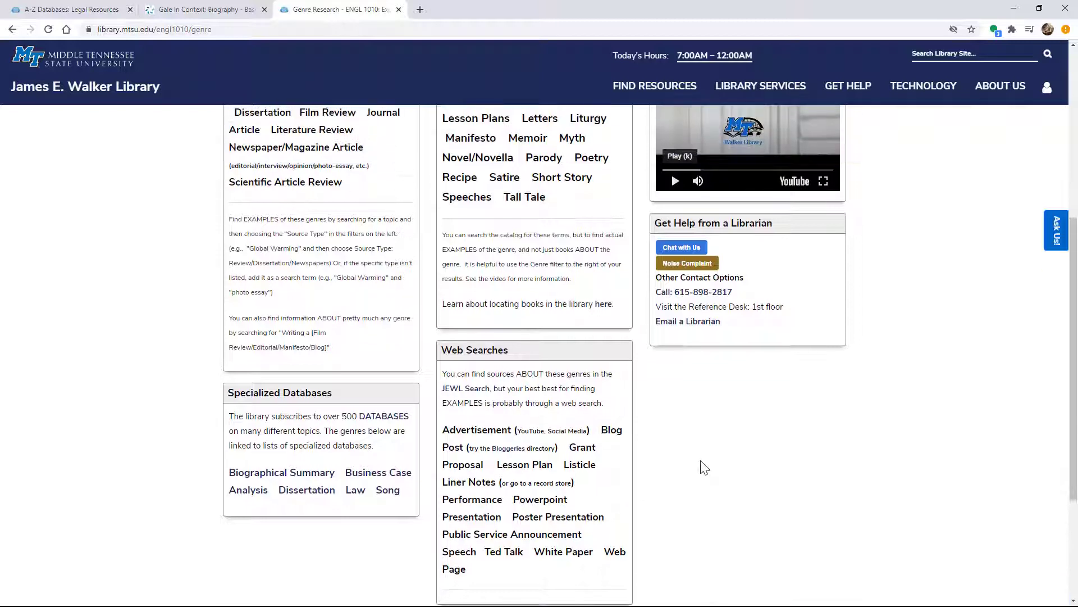
pyautogui.scroll(1, 704, 467)
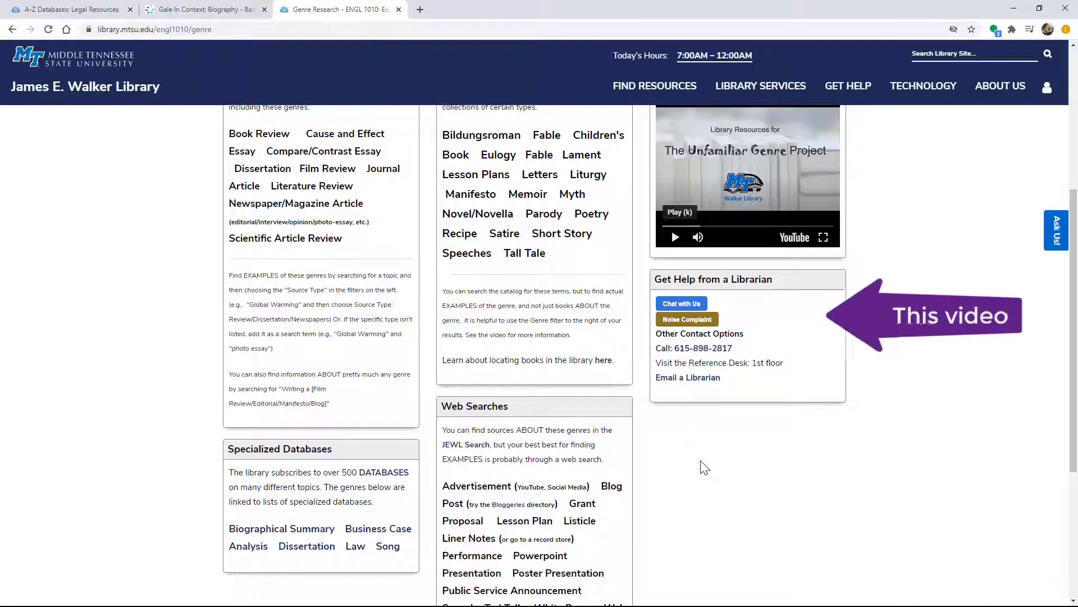
pyautogui.scroll(2, 703, 466)
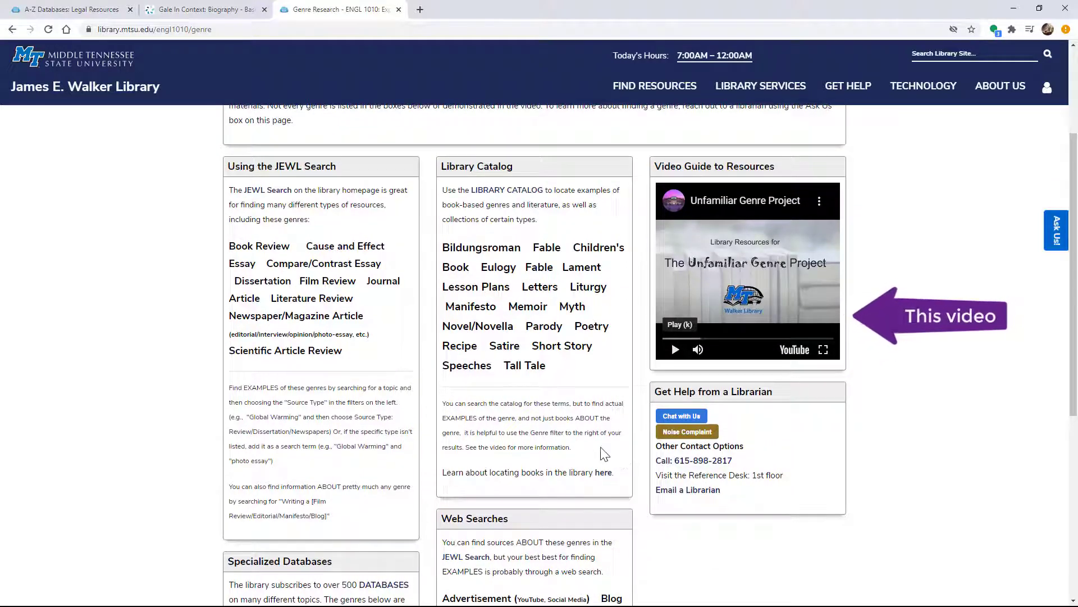
pyautogui.scroll(1, 602, 452)
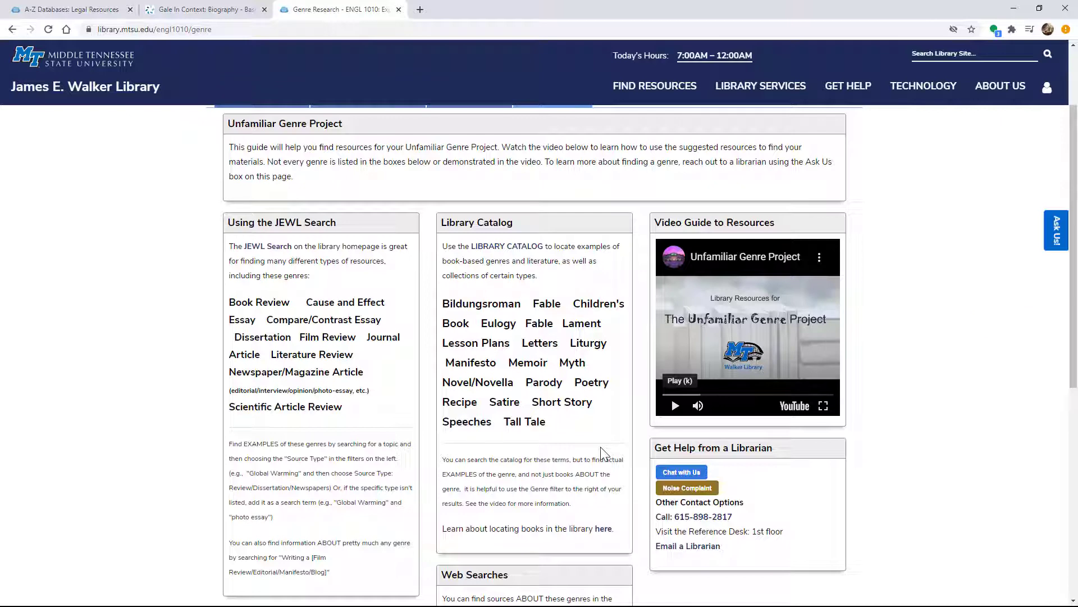
pyautogui.click(1056, 229)
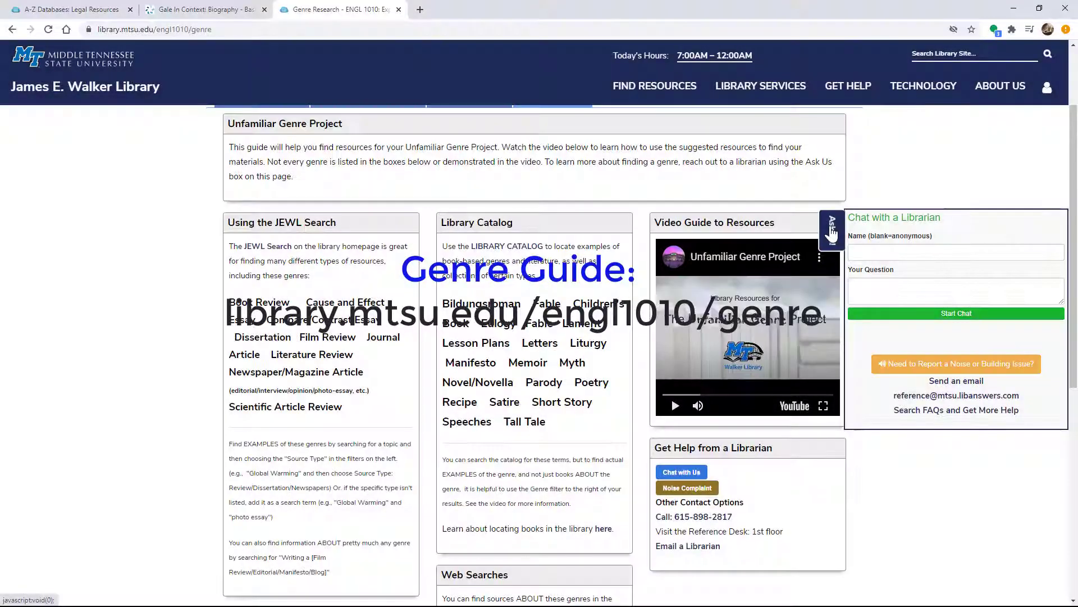
pyautogui.click(832, 232)
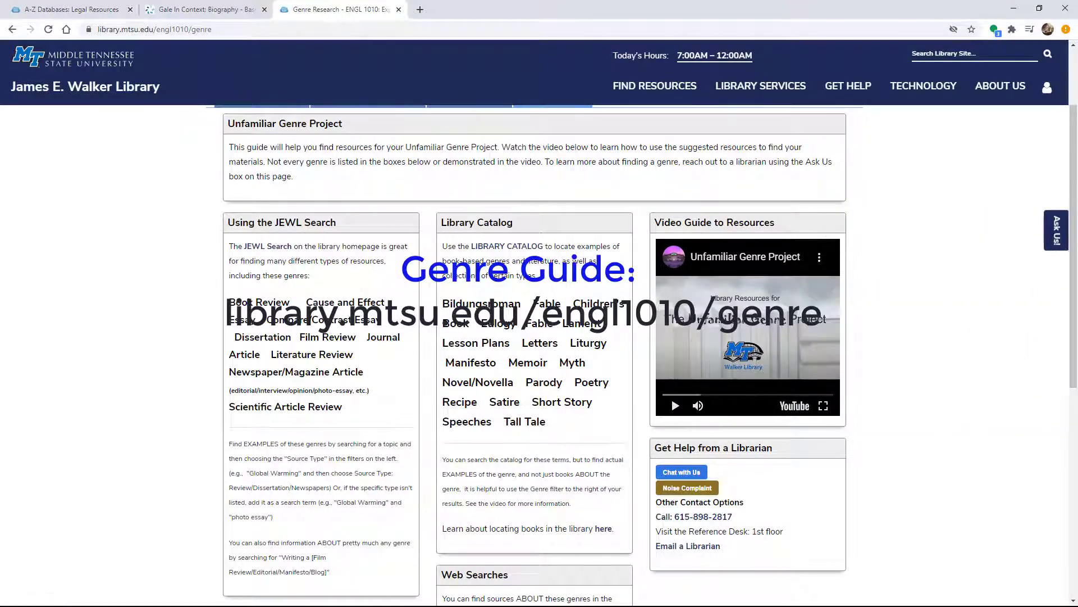